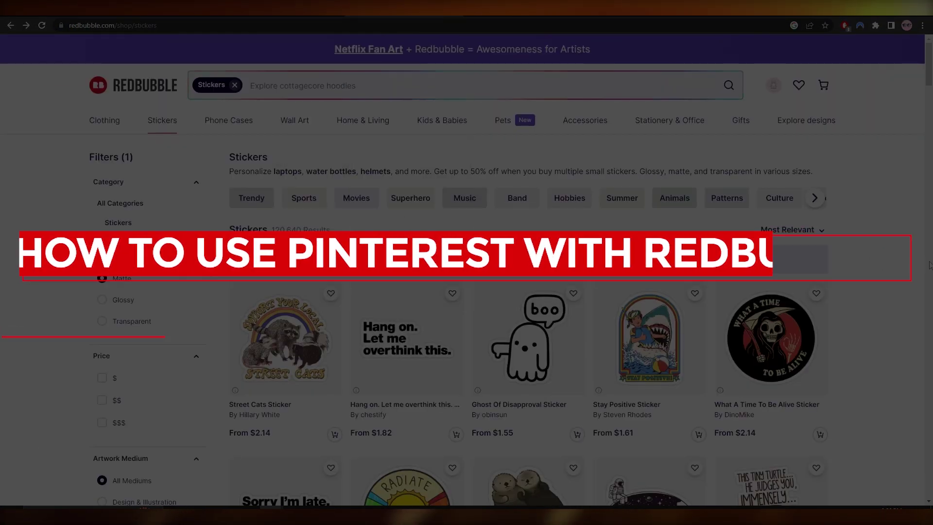
- Browse down through the Redbubble Stickers shop listings
{"action": "scroll", "coordinate": [931, 266], "scroll_direction": "down", "scroll_amount": 4}
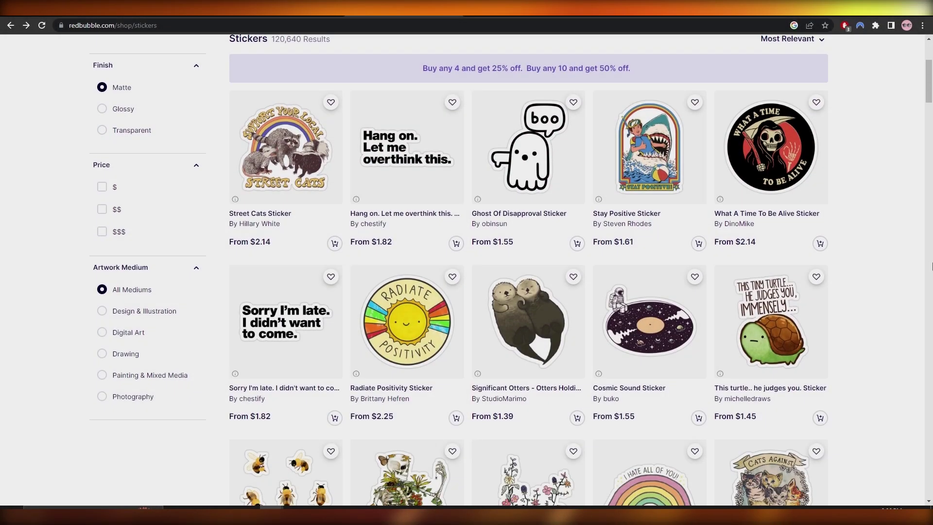
{"action": "scroll", "coordinate": [925, 268], "scroll_direction": "down", "scroll_amount": 4}
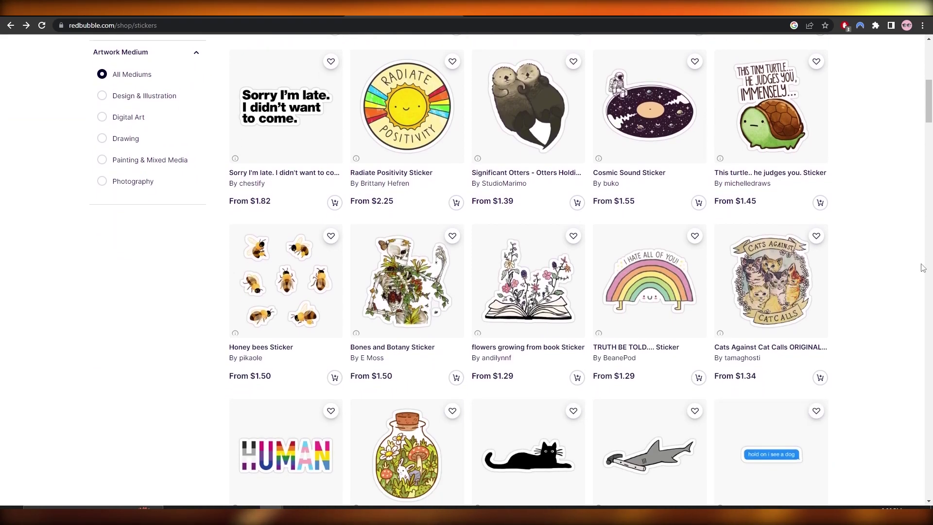
{"action": "scroll", "coordinate": [923, 267], "scroll_direction": "down", "scroll_amount": 4}
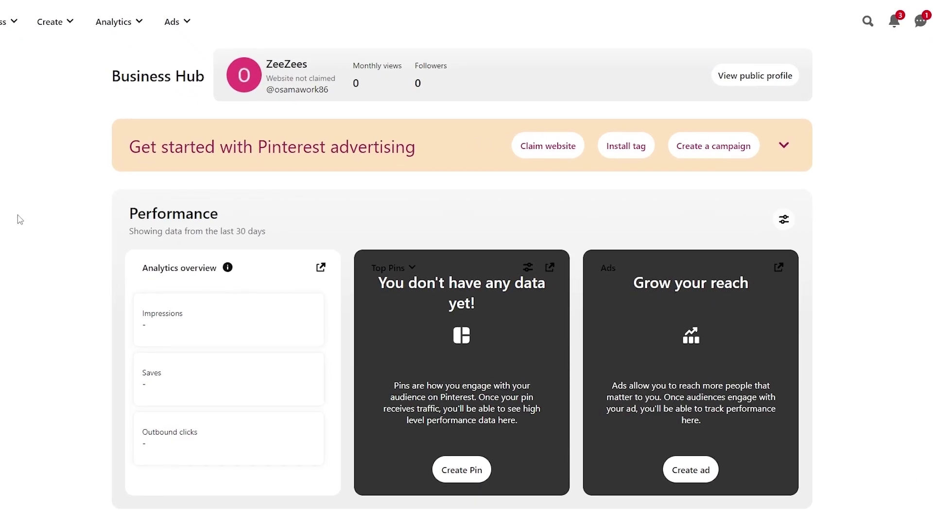
- Start a new pin from Pinterest's Create menu to bring up the pin form
{"action": "scroll", "coordinate": [20, 219], "scroll_direction": "down", "scroll_amount": 3}
{"action": "scroll", "coordinate": [19, 219], "scroll_direction": "up", "scroll_amount": 3}
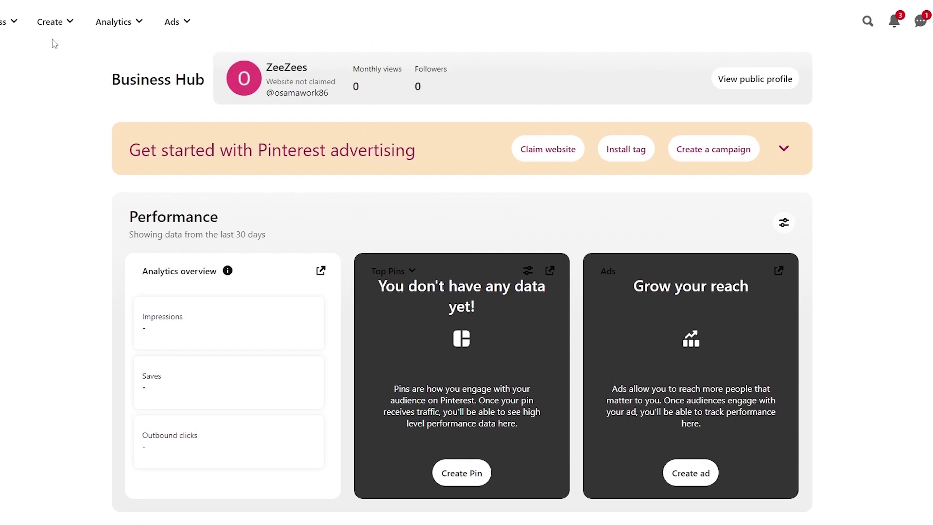
{"action": "left_click", "coordinate": [57, 24]}
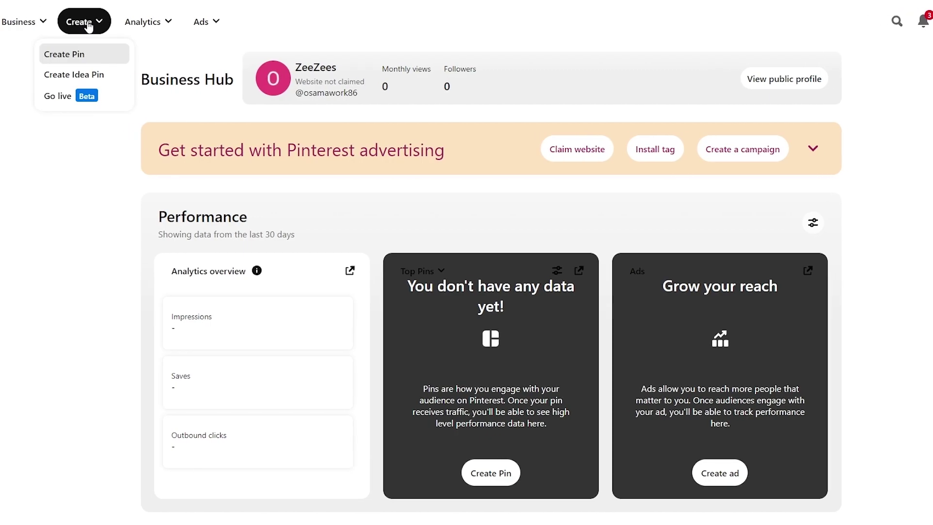
{"action": "left_click", "coordinate": [68, 55]}
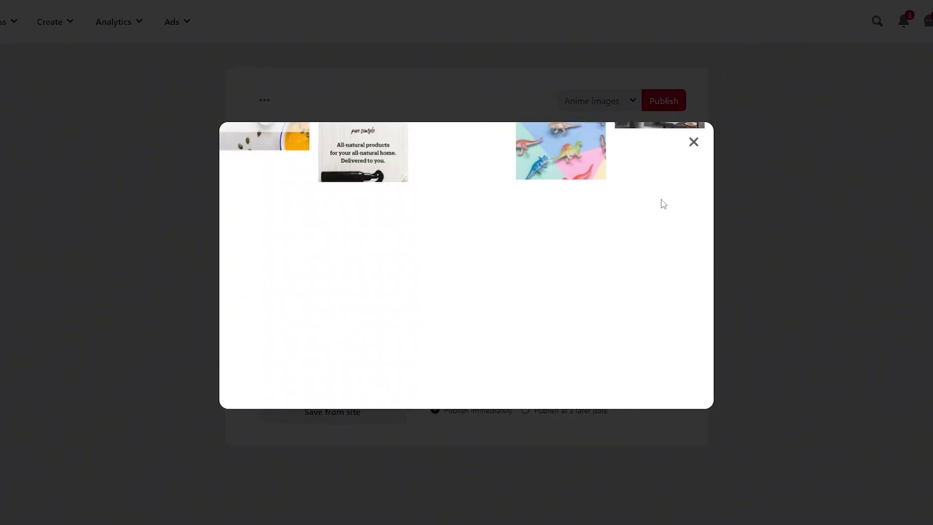
- Dismiss the pin-form pop-up and open The Whatever artwork in Redbubble's portfolio
{"action": "left_click", "coordinate": [695, 141]}
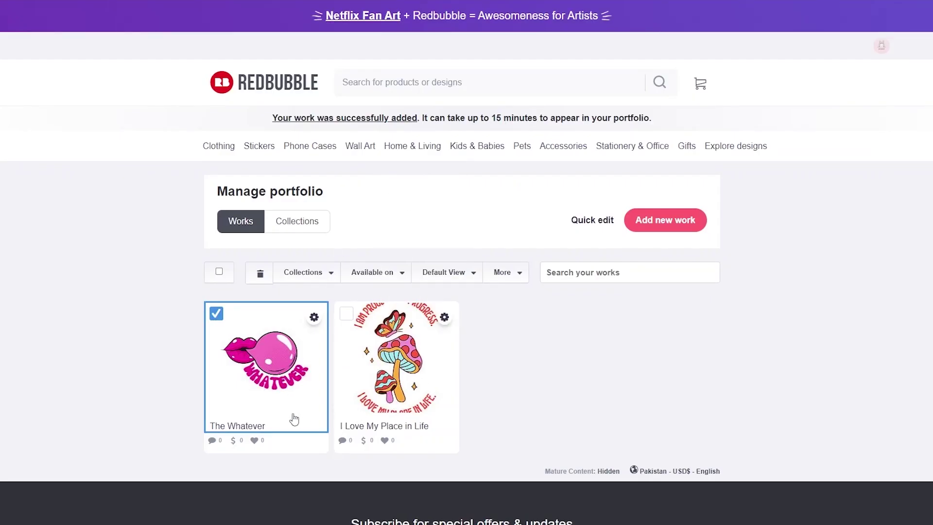
{"action": "scroll", "coordinate": [294, 416], "scroll_direction": "down", "scroll_amount": 1}
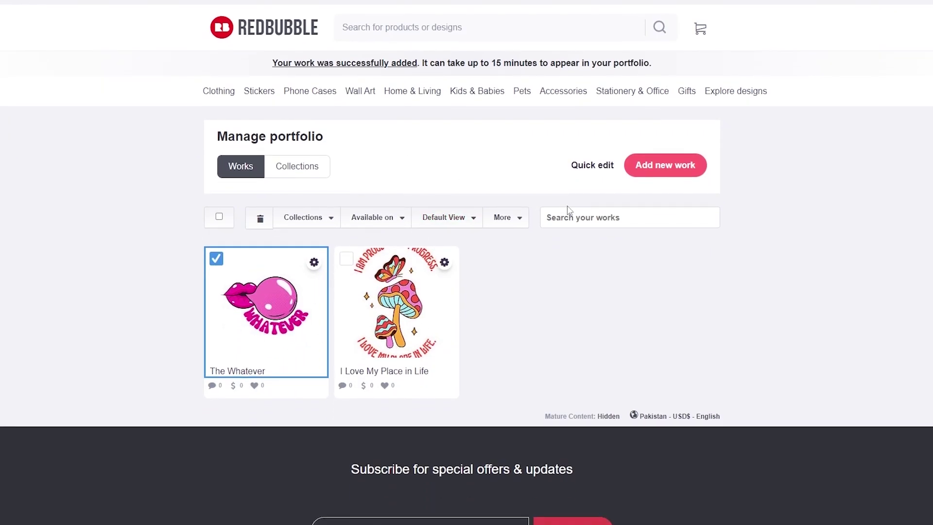
{"action": "left_click", "coordinate": [365, 302]}
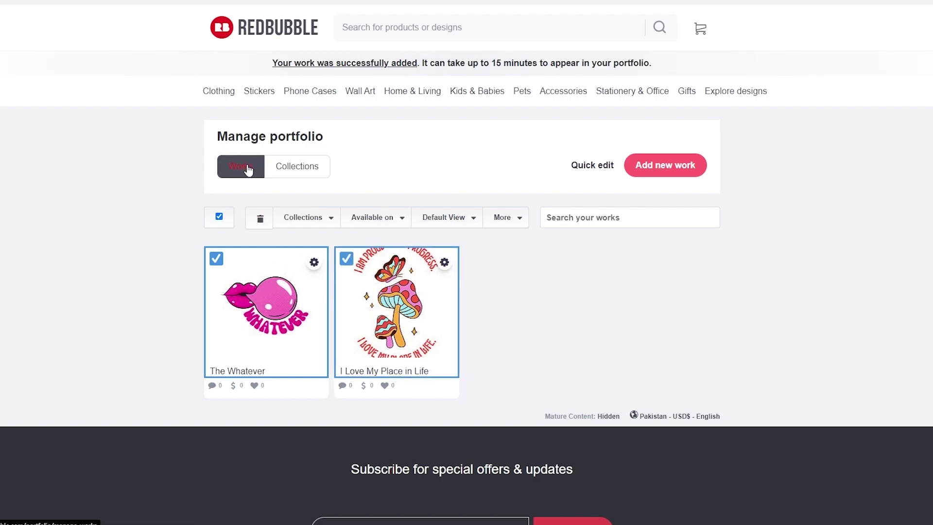
{"action": "left_click", "coordinate": [275, 264]}
{"action": "scroll", "coordinate": [291, 270], "scroll_direction": "down", "scroll_amount": 5}
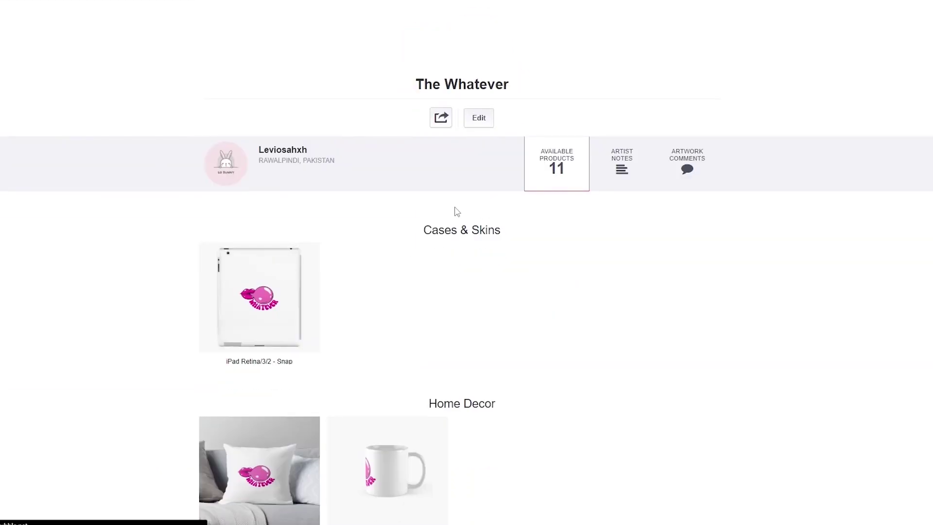
{"action": "scroll", "coordinate": [447, 243], "scroll_direction": "up", "scroll_amount": 5}
- Save The Whatever image from its Pinterest share popup into the Downloads folder
{"action": "left_click", "coordinate": [440, 340]}
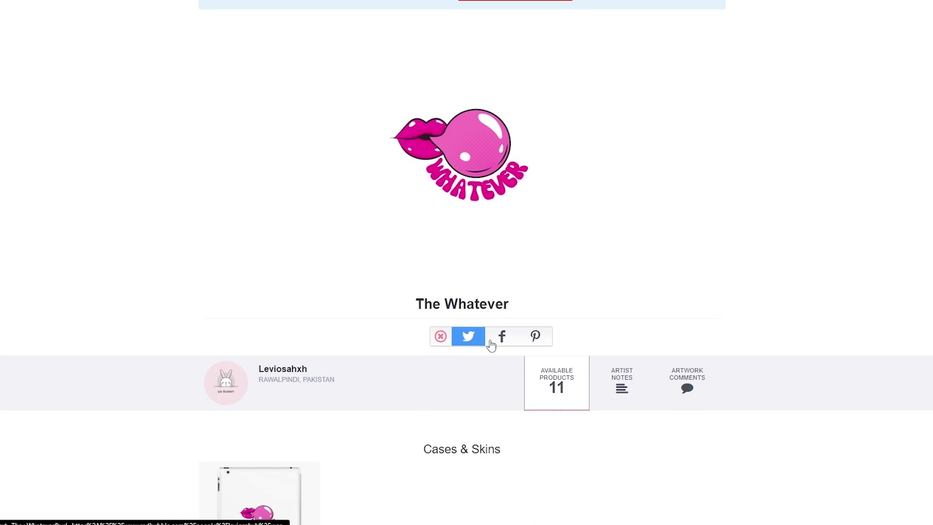
{"action": "left_click", "coordinate": [547, 342]}
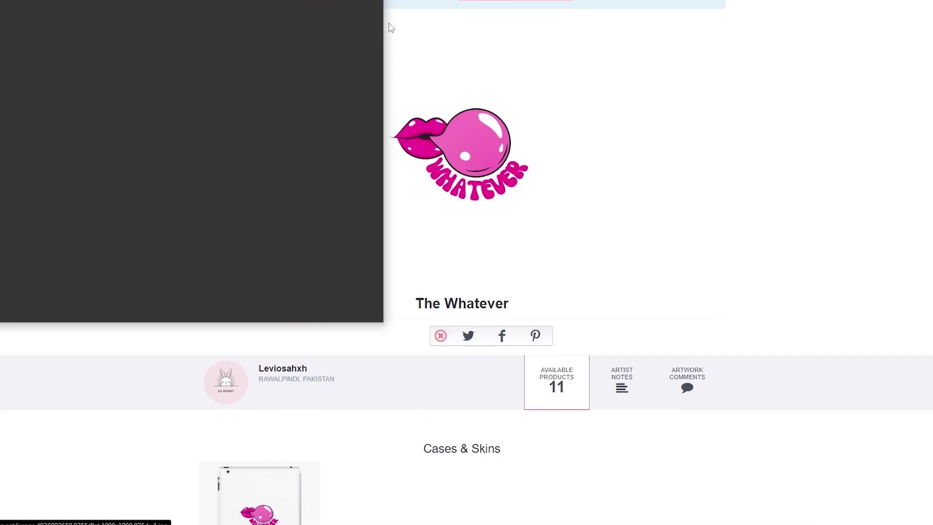
{"action": "key", "text": "ctrl+s"}
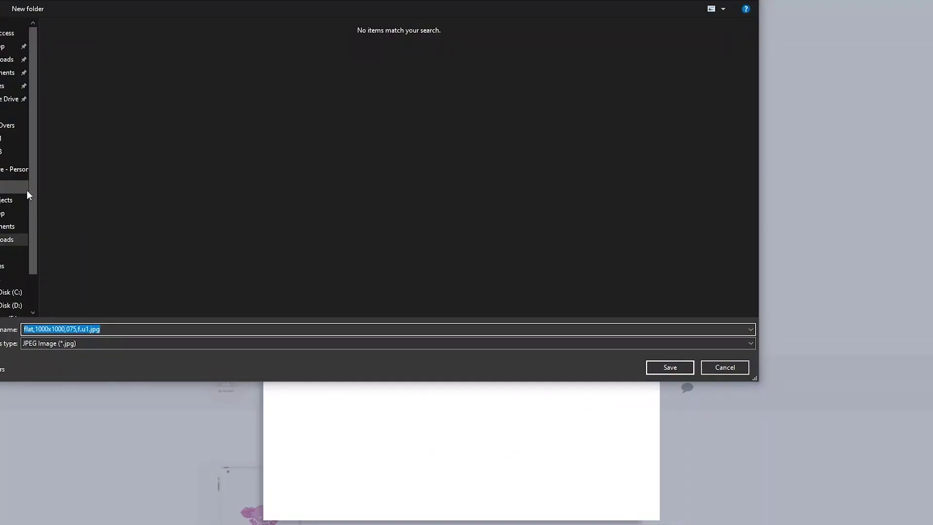
{"action": "left_click", "coordinate": [9, 62]}
{"action": "left_click", "coordinate": [669, 367]}
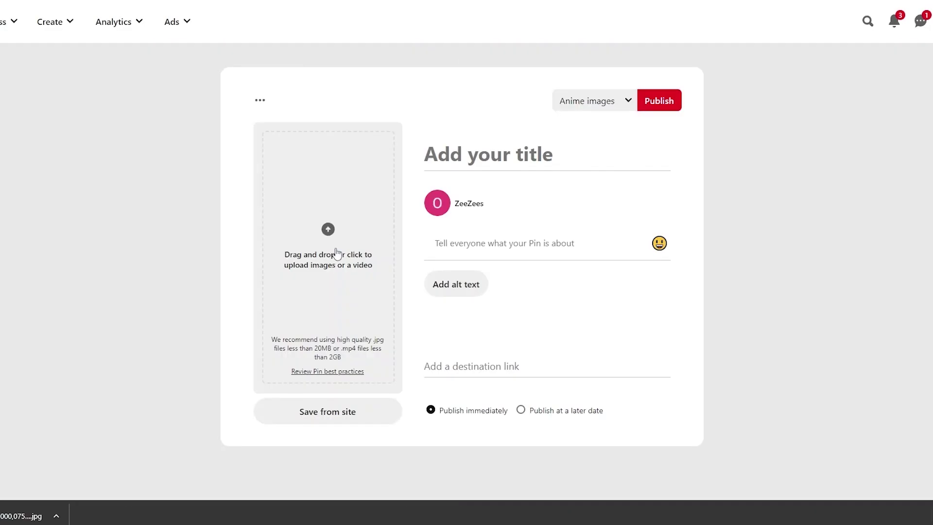
- Upload the downloaded WHATEVER image as the pin's picture
{"action": "left_click", "coordinate": [333, 252]}
{"action": "double_click", "coordinate": [252, 48]}
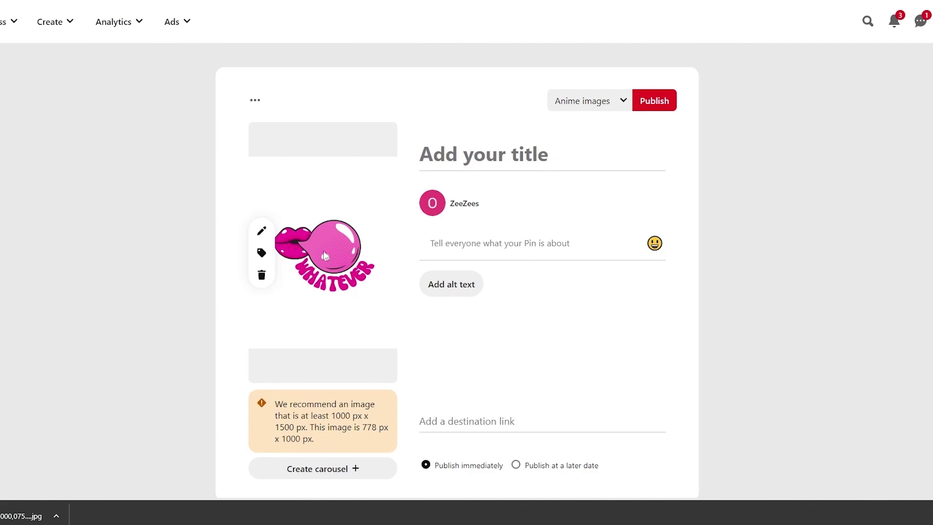
{"action": "scroll", "coordinate": [457, 272], "scroll_direction": "down", "scroll_amount": 1}
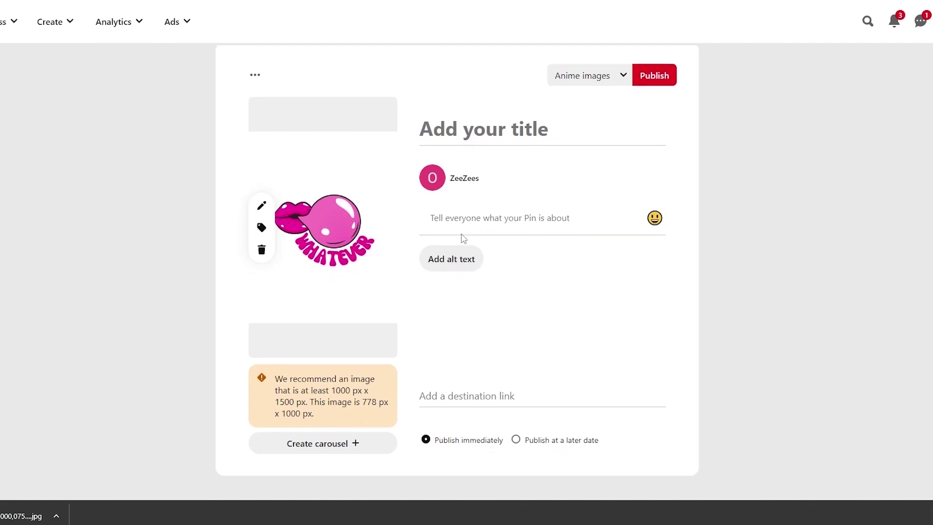
- Title the pin 'The Whatever Sticker'
{"action": "left_click", "coordinate": [471, 115]}
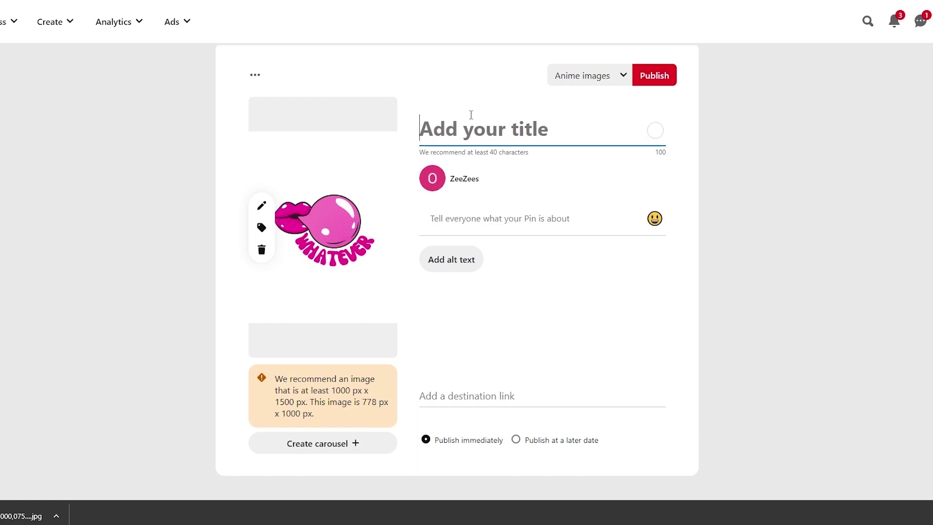
{"action": "type", "text": "The "}
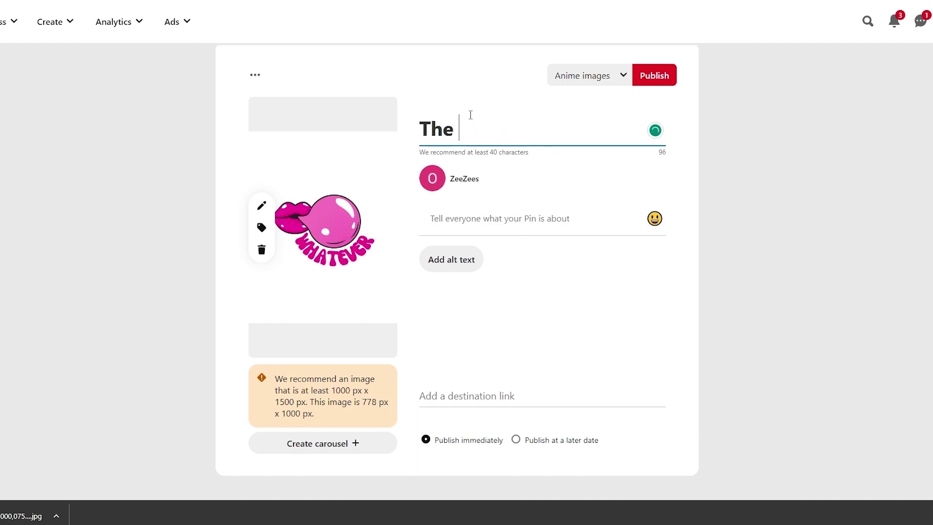
{"action": "type", "text": "Whatever Sticker"}
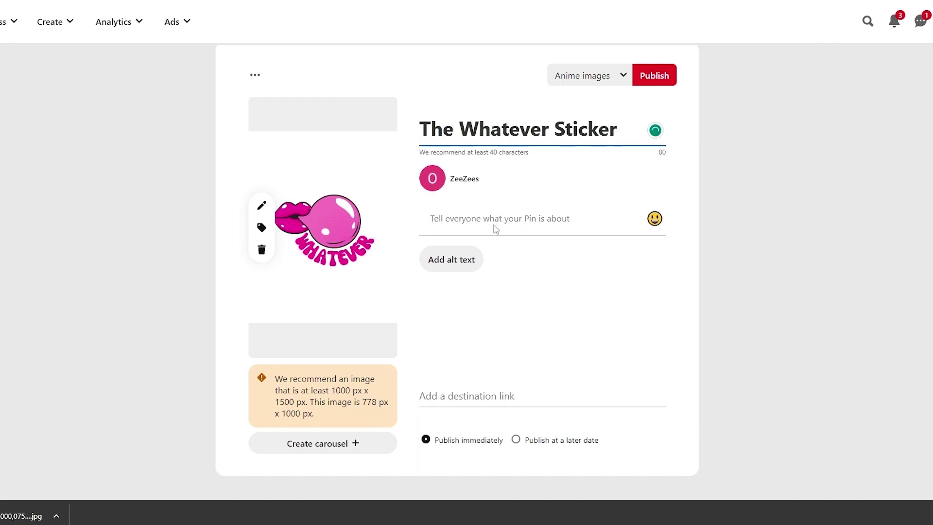
{"action": "left_click", "coordinate": [471, 232]}
{"action": "left_click", "coordinate": [479, 220]}
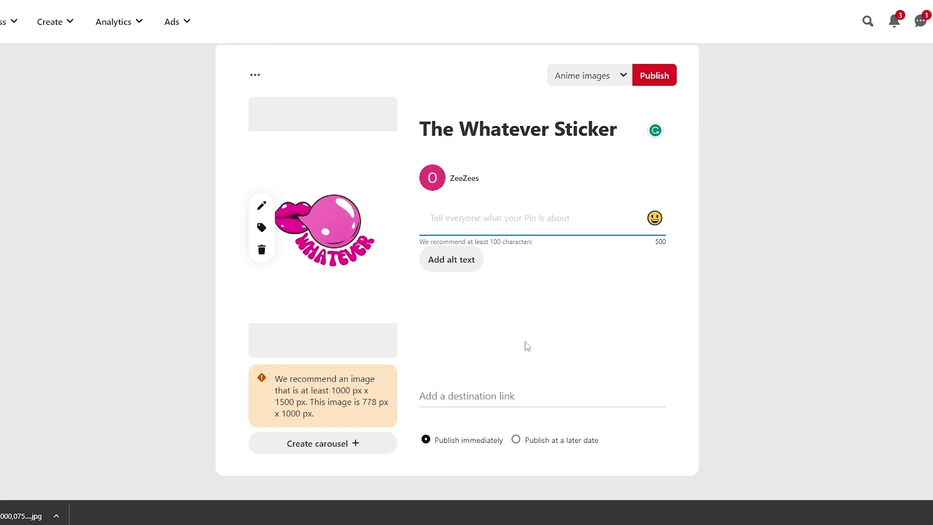
{"action": "left_click", "coordinate": [452, 397]}
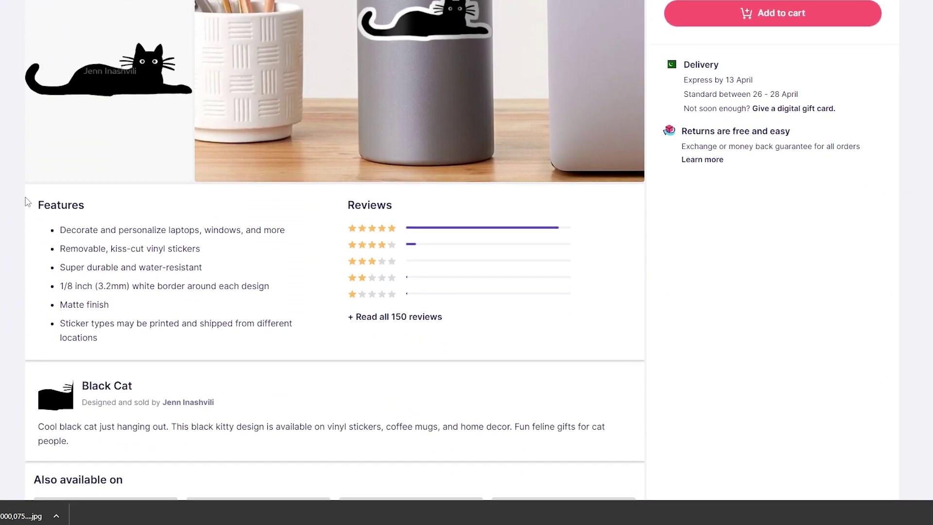
- Copy text from the Redbubble product page and paste it into the pin's field
{"action": "scroll", "coordinate": [334, 243], "scroll_direction": "down", "scroll_amount": 5}
{"action": "scroll", "coordinate": [335, 242], "scroll_direction": "down", "scroll_amount": 5}
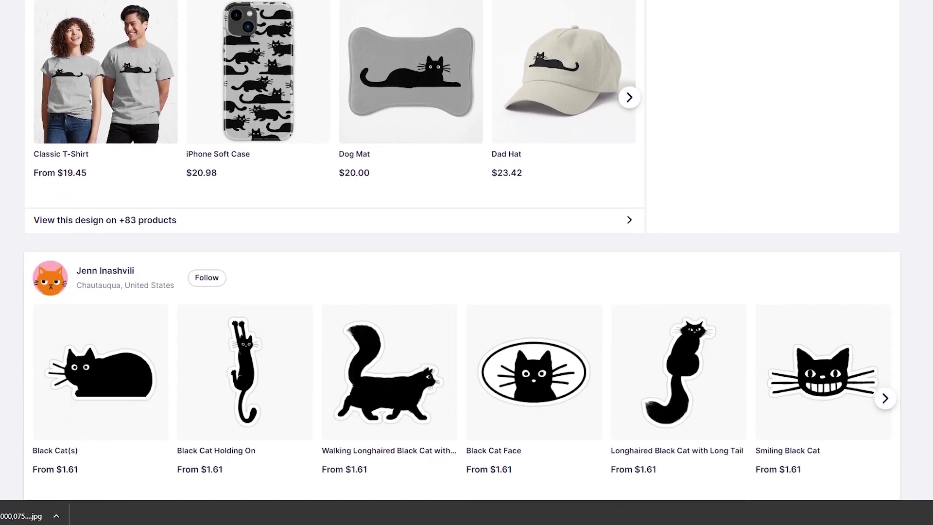
{"action": "scroll", "coordinate": [335, 243], "scroll_direction": "up", "scroll_amount": 10}
{"action": "scroll", "coordinate": [329, 202], "scroll_direction": "up", "scroll_amount": 5}
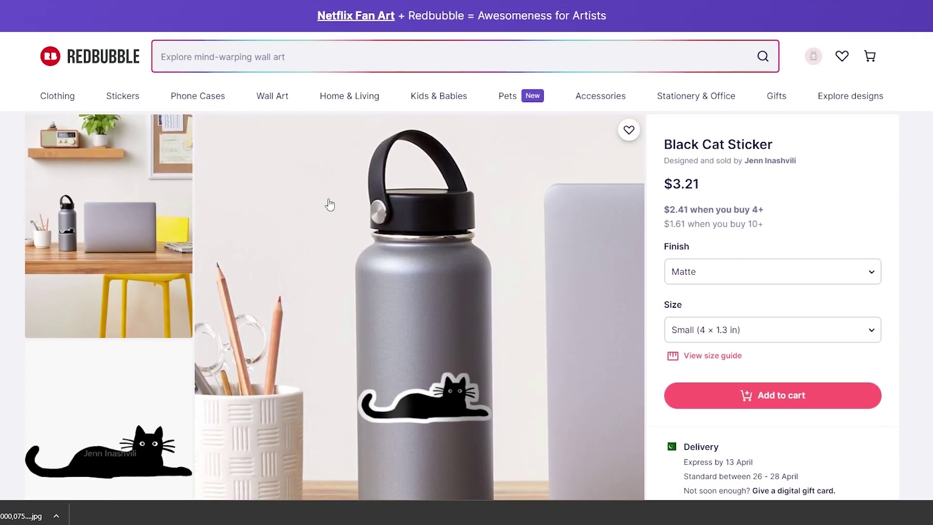
{"action": "triple_click", "coordinate": [674, 148]}
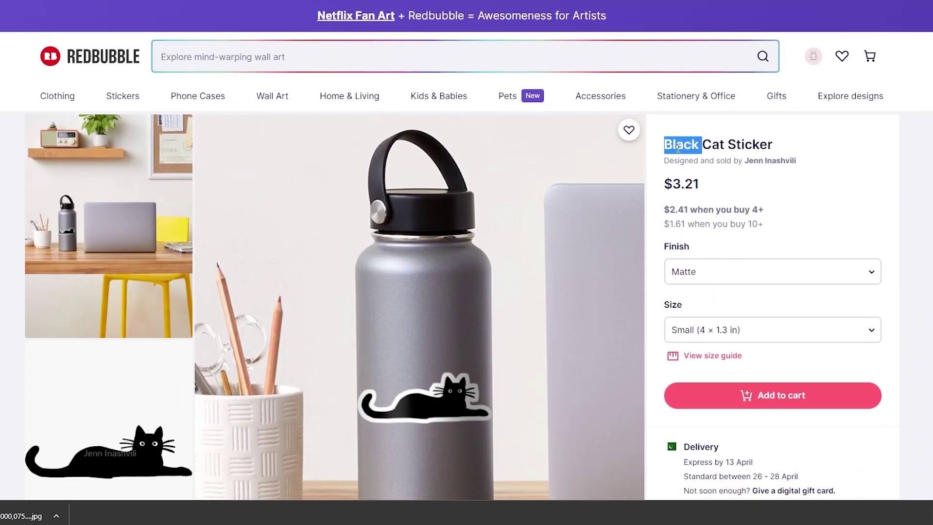
{"action": "key", "text": "ctrl+c"}
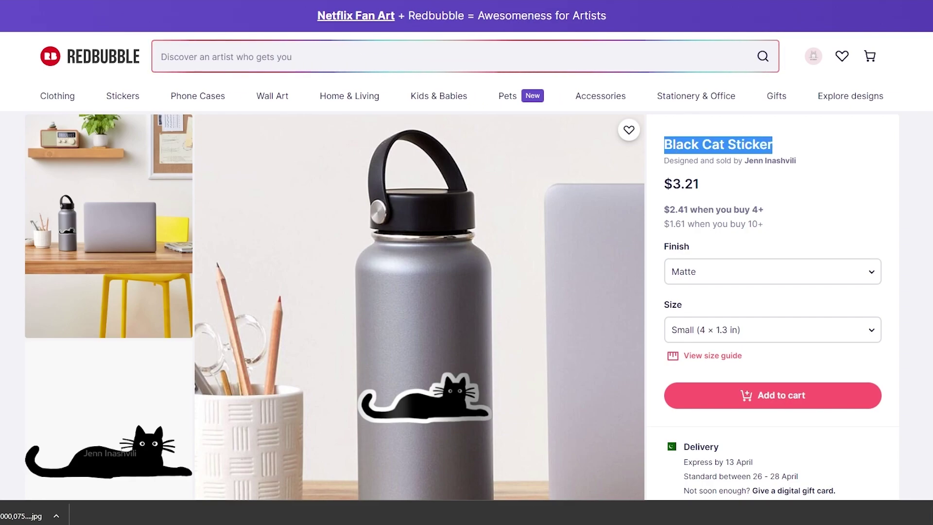
{"action": "key", "text": "ctrl+Tab"}
{"action": "triple_click", "coordinate": [488, 133]}
{"action": "key", "text": "ctrl+v"}
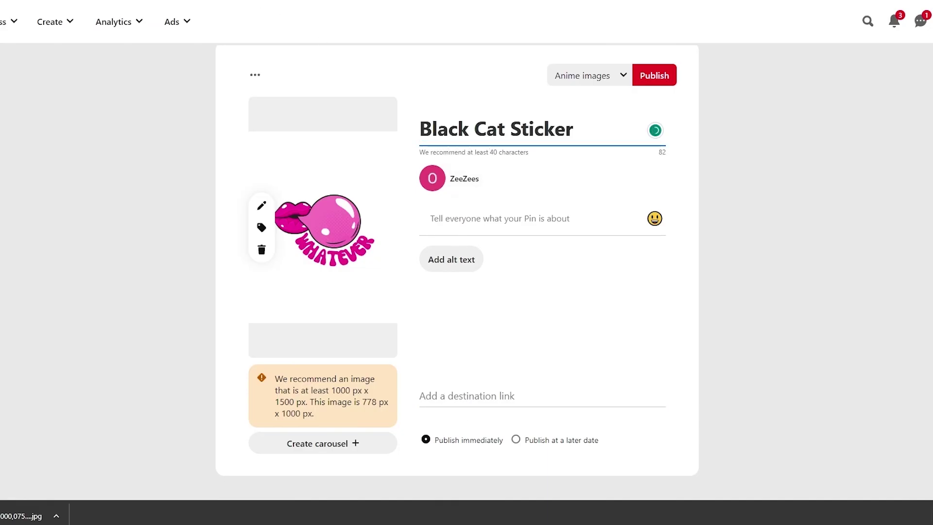
- Return to the Black Cat product page and flip through its enlarged photos
{"action": "key", "text": "ctrl+shift+Tab"}
{"action": "scroll", "coordinate": [234, 271], "scroll_direction": "down", "scroll_amount": 4}
{"action": "left_click", "coordinate": [275, 225]}
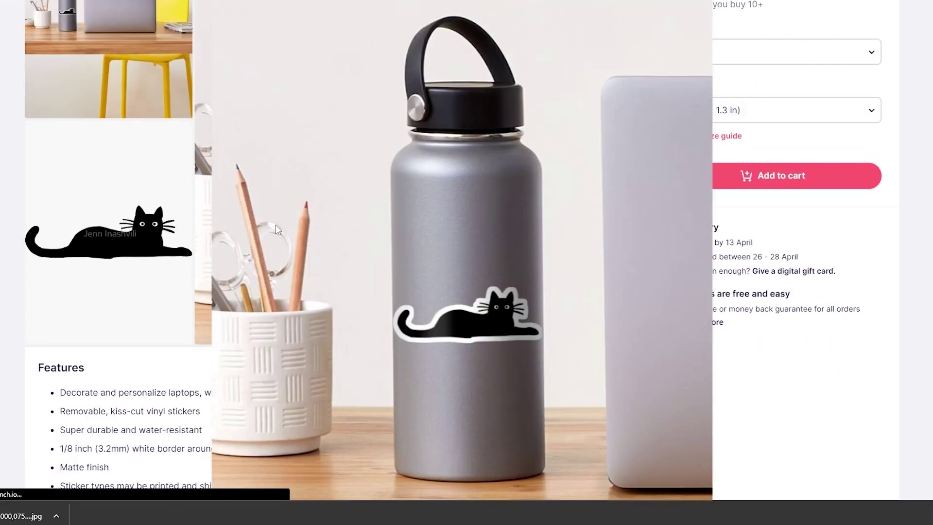
{"action": "key", "text": "Right"}
{"action": "key", "text": "Right"}
{"action": "key", "text": "Right"}
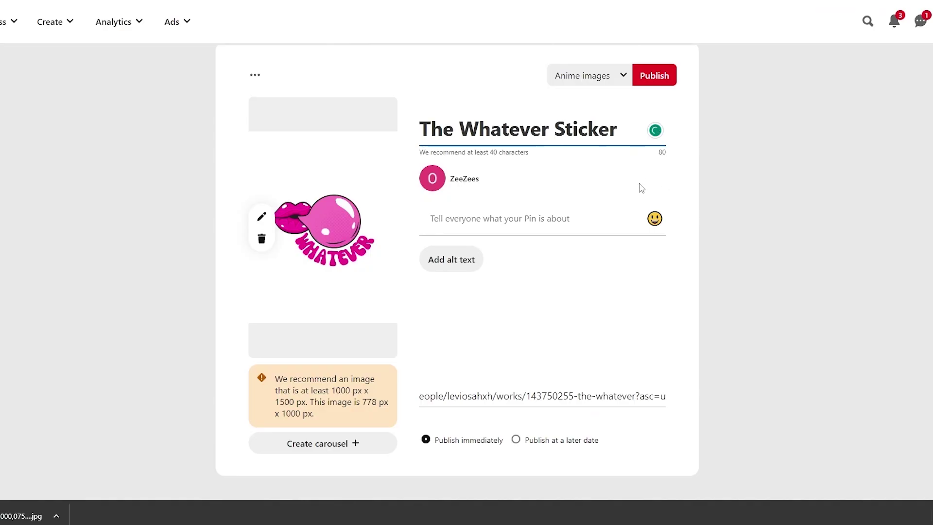
- Create a new board named Redbubble Shop and assign the pin to it
{"action": "left_click", "coordinate": [615, 77]}
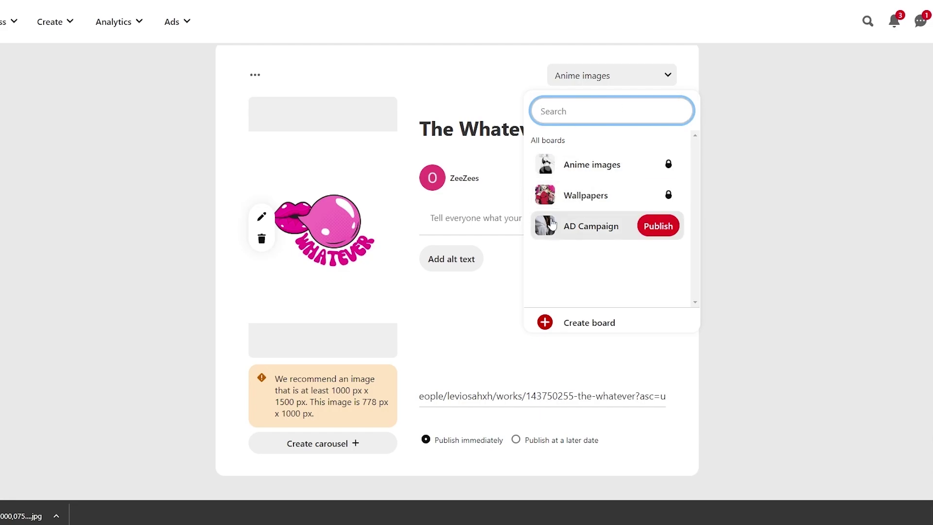
{"action": "left_click", "coordinate": [564, 321]}
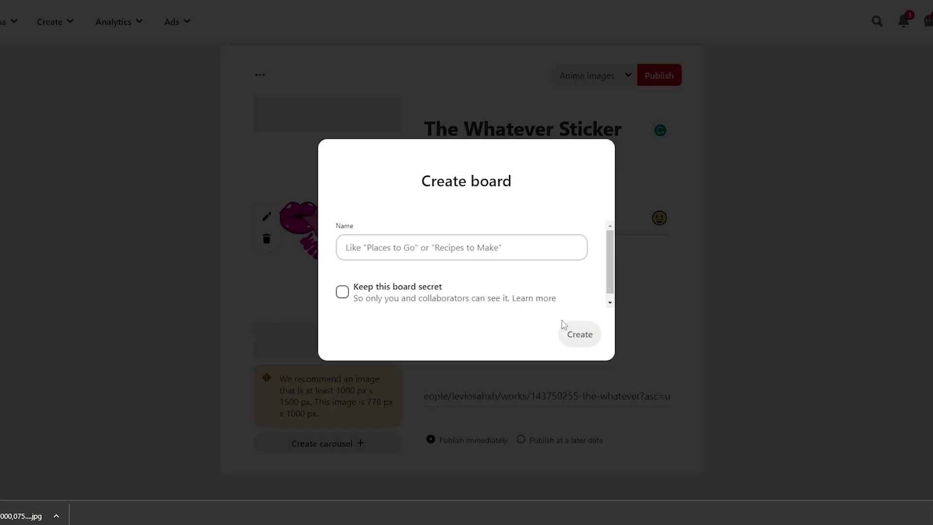
{"action": "left_click", "coordinate": [407, 248]}
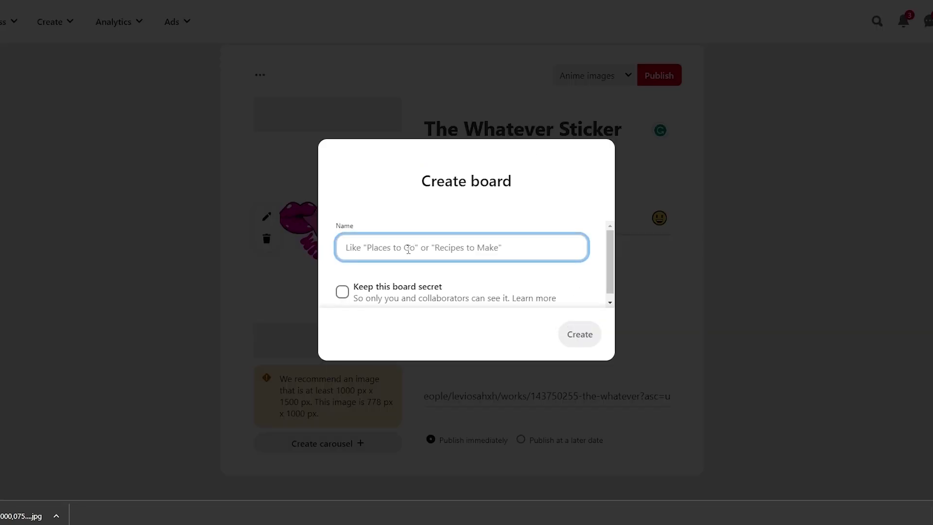
{"action": "key", "text": "ctrl+v"}
{"action": "left_click", "coordinate": [582, 335]}
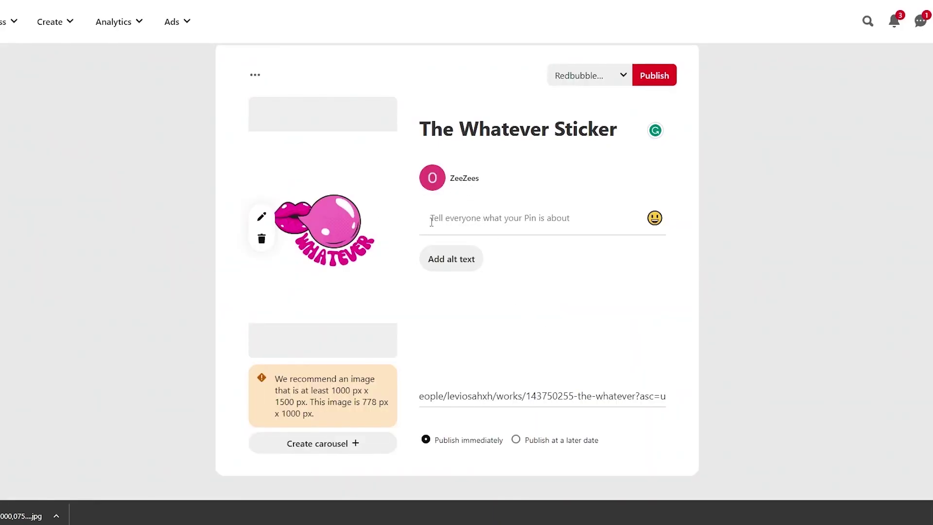
- Paste the six-line sticker description, publish the pin and close the confirmation
{"action": "left_click", "coordinate": [508, 217]}
{"action": "key", "text": "ctrl+v"}
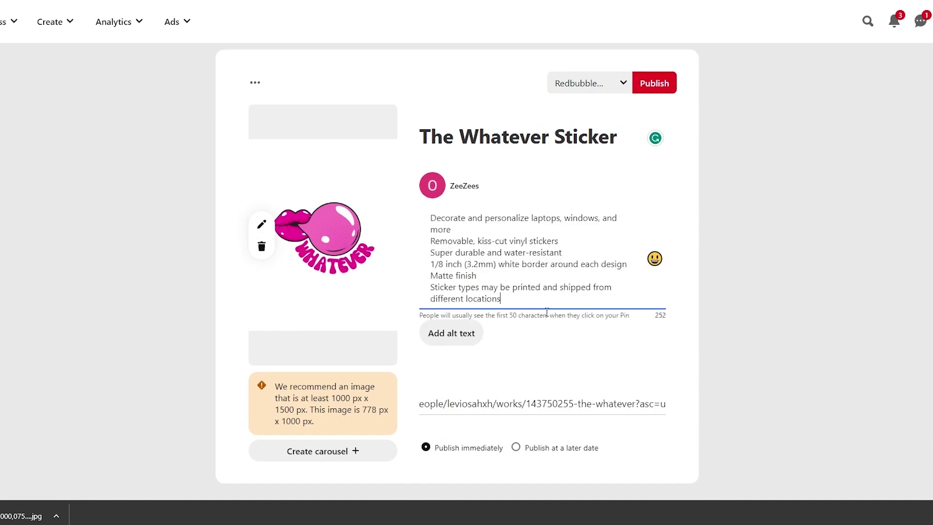
{"action": "left_click", "coordinate": [657, 85]}
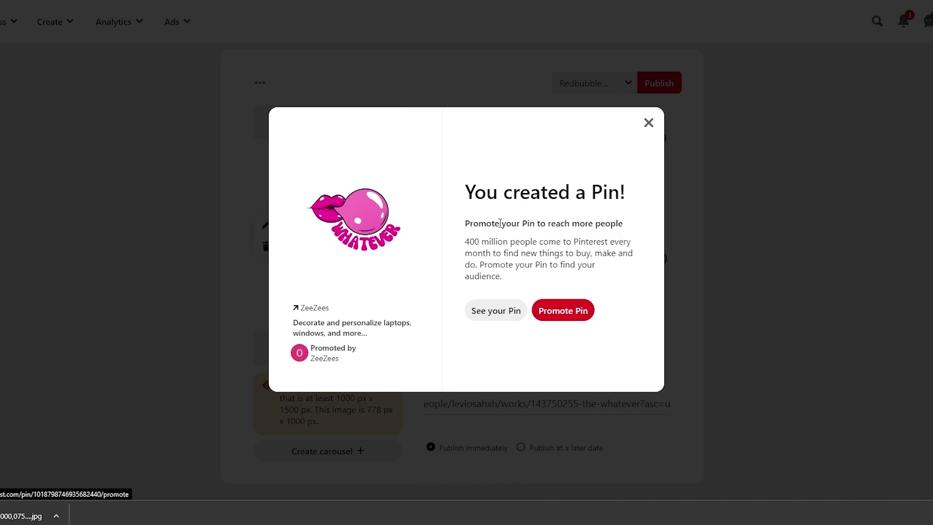
{"action": "left_click", "coordinate": [648, 122]}
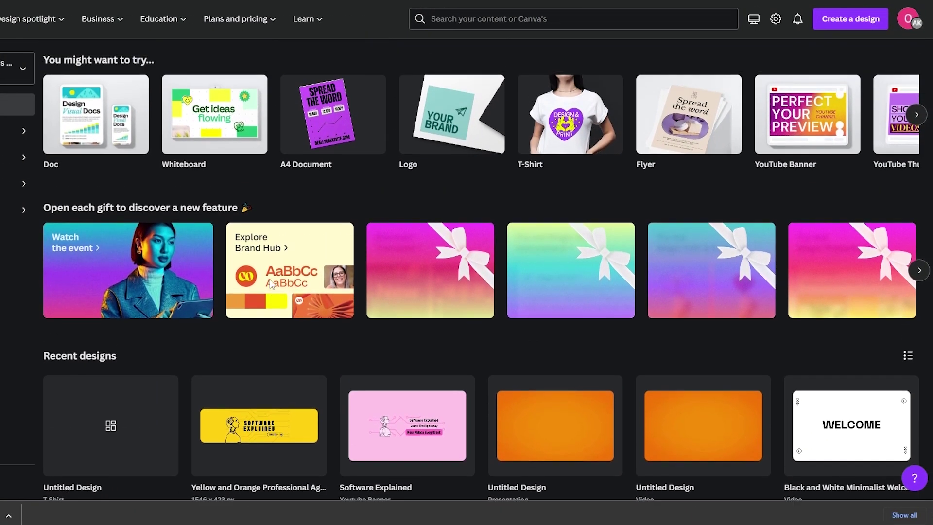
- Search Canva for 'pi' and open the 1000 × 1500 px Pinterest Pin templates
{"action": "scroll", "coordinate": [346, 311], "scroll_direction": "up", "scroll_amount": 3}
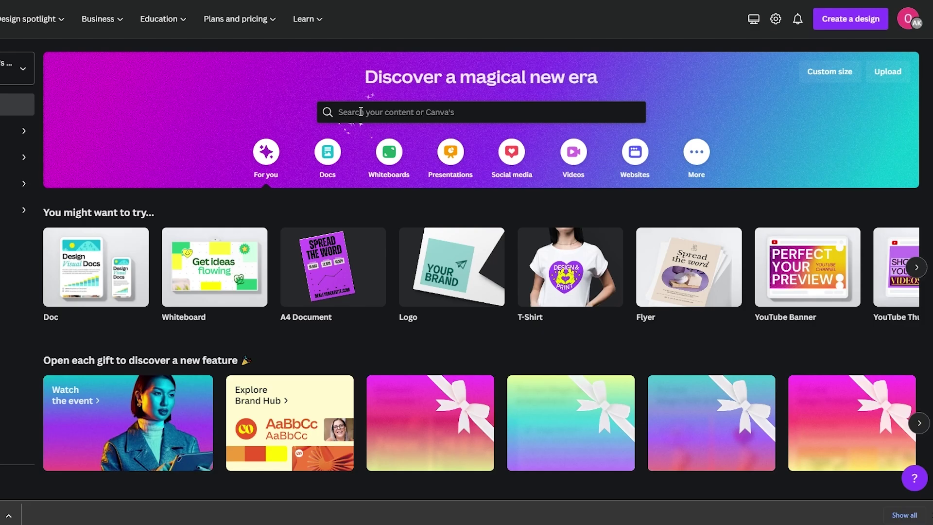
{"action": "left_click", "coordinate": [361, 111]}
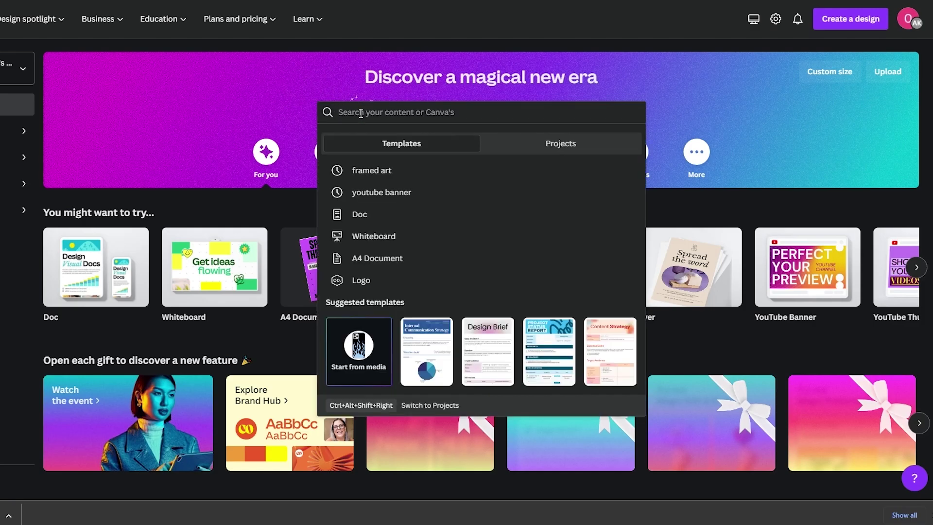
{"action": "type", "text": "pinterest"}
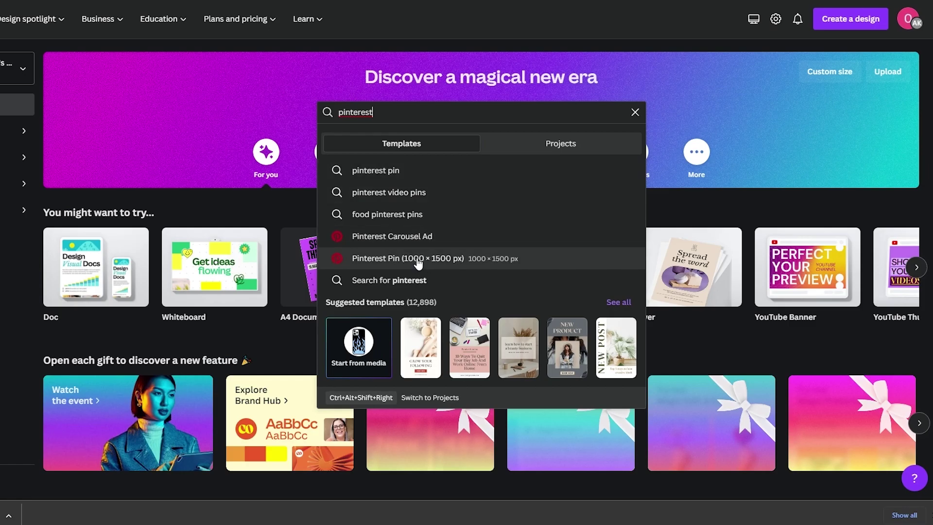
{"action": "left_click", "coordinate": [389, 261]}
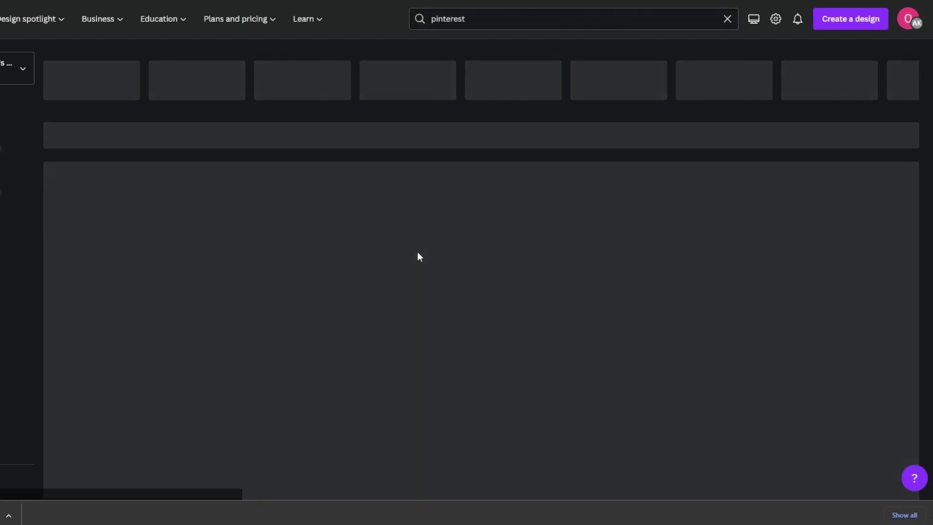
{"action": "scroll", "coordinate": [60, 243], "scroll_direction": "down", "scroll_amount": 3}
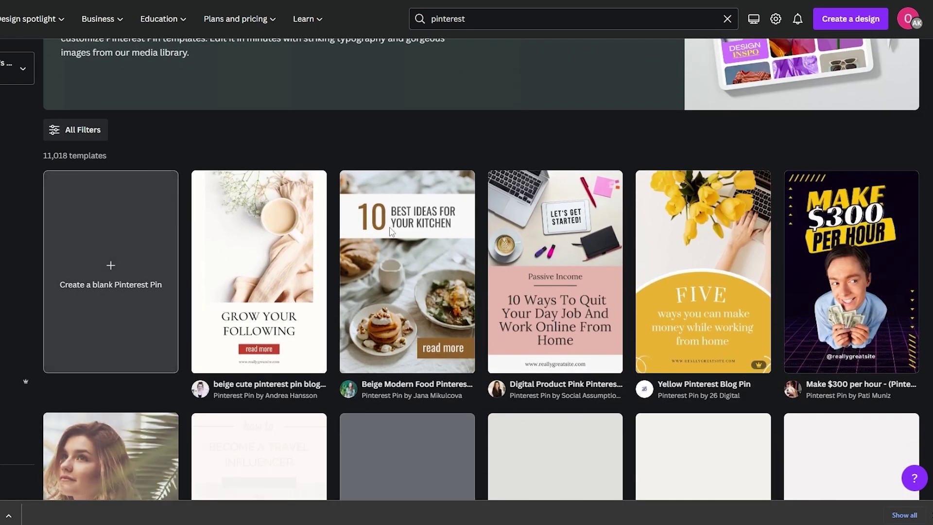
{"action": "scroll", "coordinate": [392, 232], "scroll_direction": "down", "scroll_amount": 5}
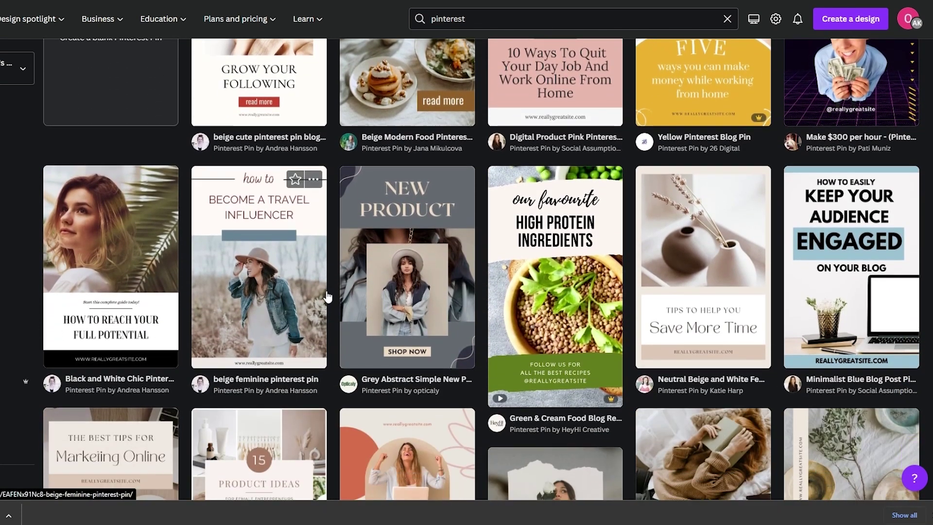
{"action": "scroll", "coordinate": [328, 297], "scroll_direction": "down", "scroll_amount": 8}
{"action": "scroll", "coordinate": [133, 254], "scroll_direction": "up", "scroll_amount": 7}
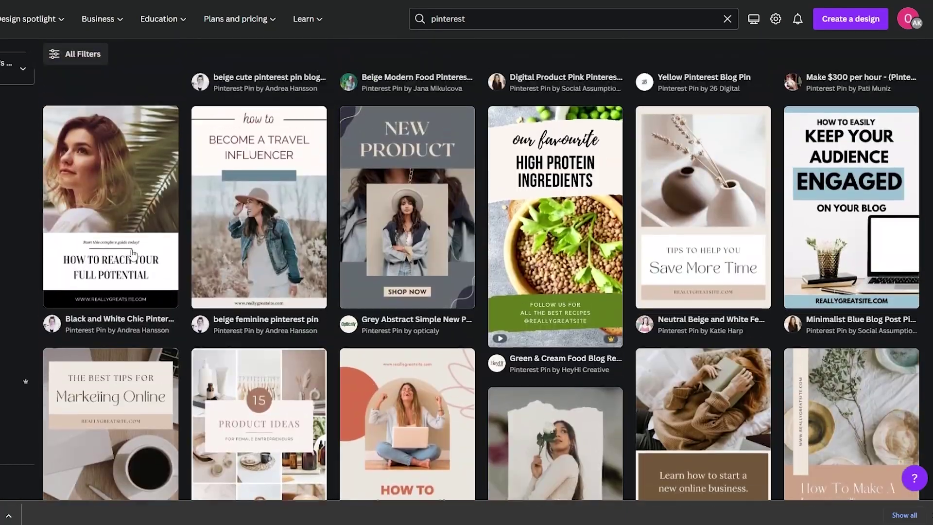
{"action": "scroll", "coordinate": [133, 253], "scroll_direction": "up", "scroll_amount": 4}
{"action": "scroll", "coordinate": [140, 285], "scroll_direction": "up", "scroll_amount": 5}
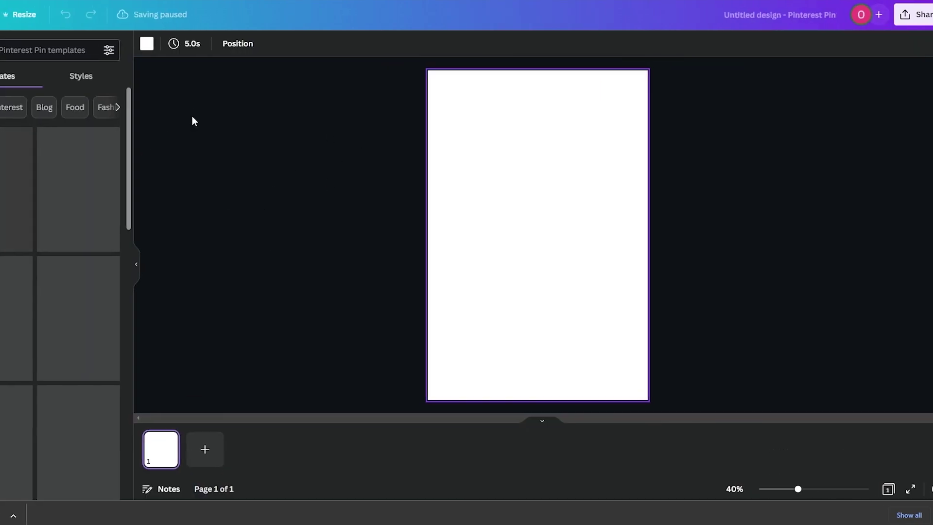
- Search the pin templates for stickers and apply Lined Character Strong Pride Badges & Stickers
{"action": "scroll", "coordinate": [138, 229], "scroll_direction": "down", "scroll_amount": 6}
{"action": "scroll", "coordinate": [137, 228], "scroll_direction": "down", "scroll_amount": 5}
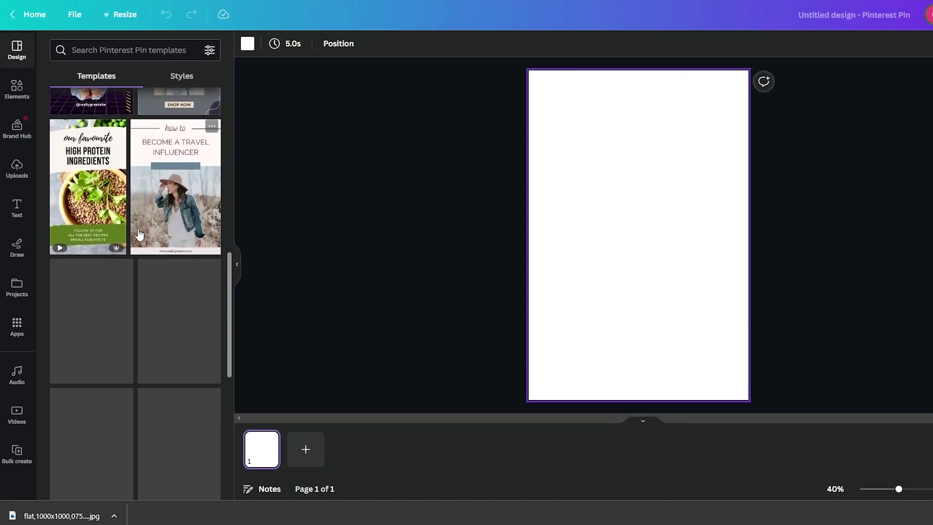
{"action": "scroll", "coordinate": [138, 231], "scroll_direction": "up", "scroll_amount": 4}
{"action": "left_click", "coordinate": [128, 41]}
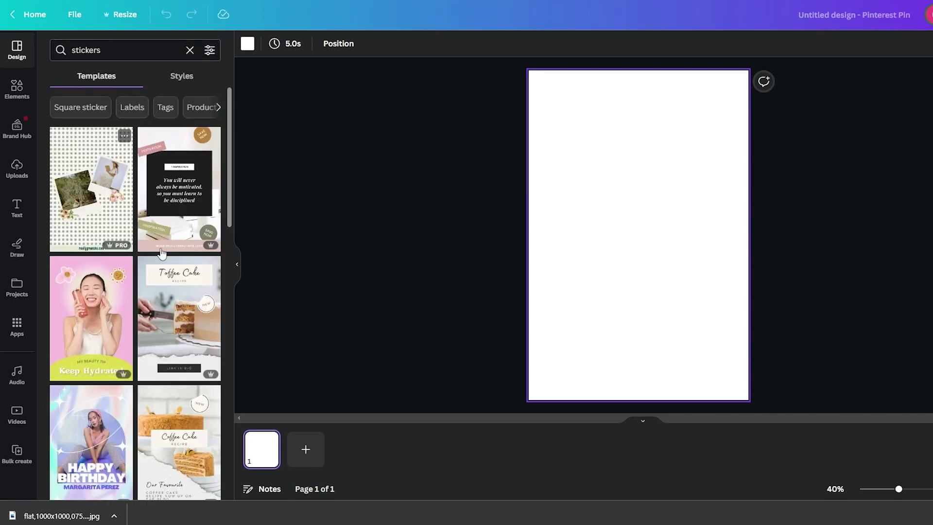
{"action": "scroll", "coordinate": [190, 189], "scroll_direction": "down", "scroll_amount": 10}
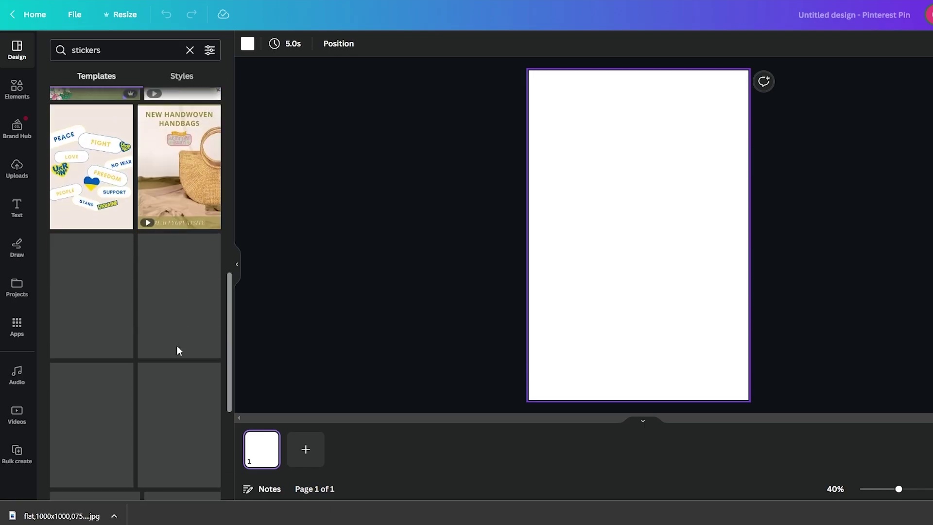
{"action": "scroll", "coordinate": [136, 267], "scroll_direction": "down", "scroll_amount": 3}
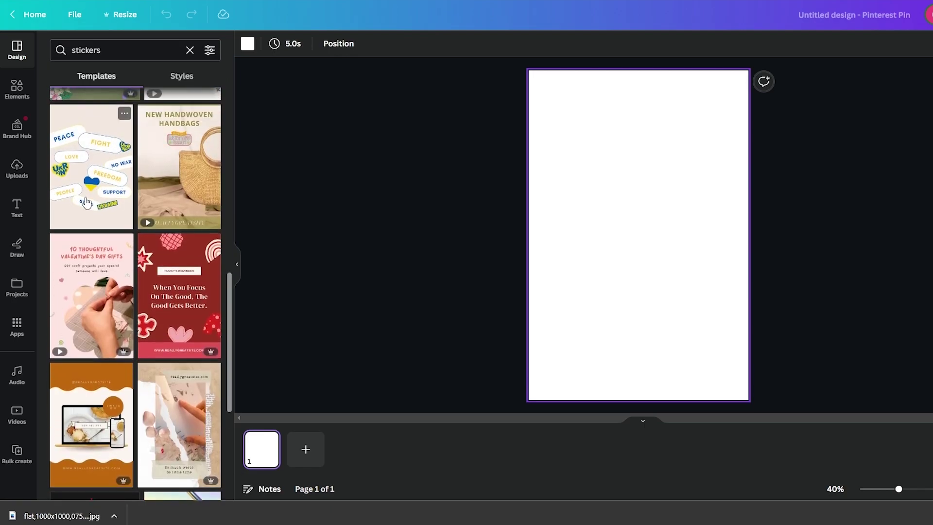
{"action": "scroll", "coordinate": [154, 302], "scroll_direction": "down", "scroll_amount": 8}
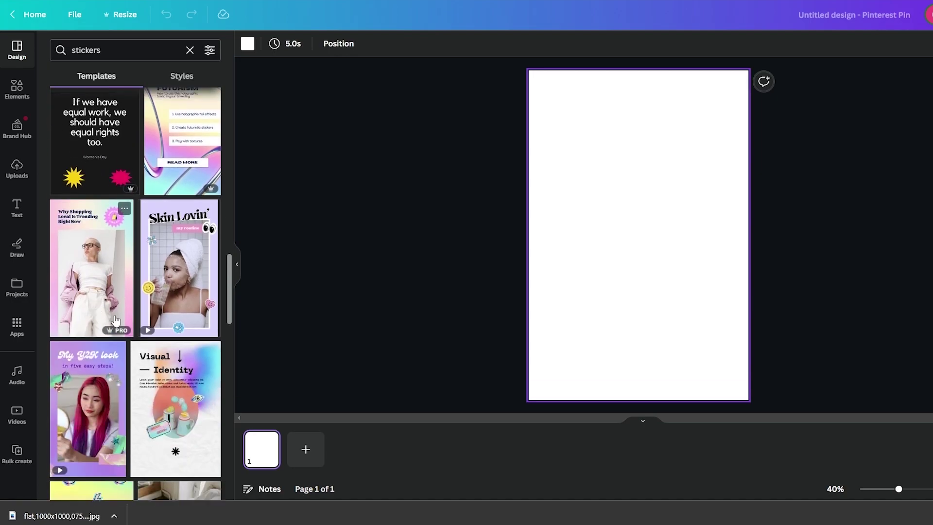
{"action": "scroll", "coordinate": [122, 329], "scroll_direction": "down", "scroll_amount": 10}
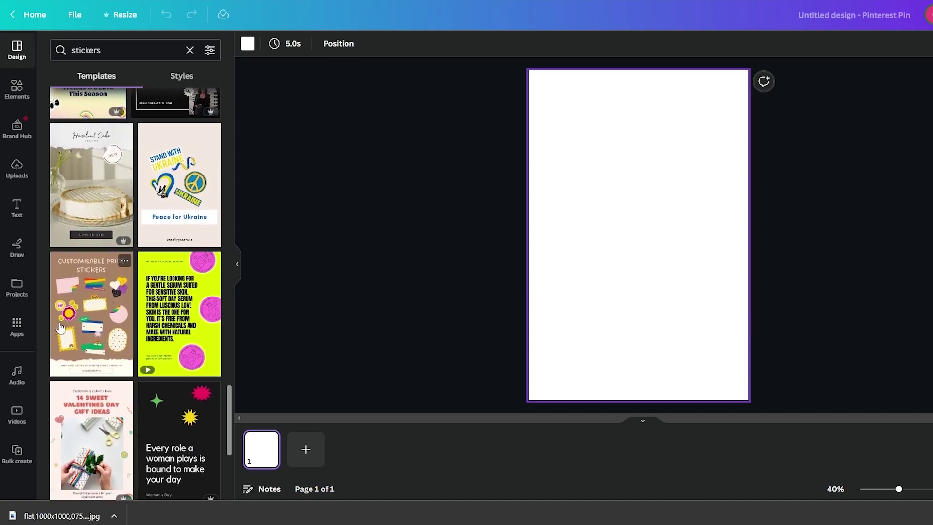
{"action": "scroll", "coordinate": [110, 330], "scroll_direction": "down", "scroll_amount": 7}
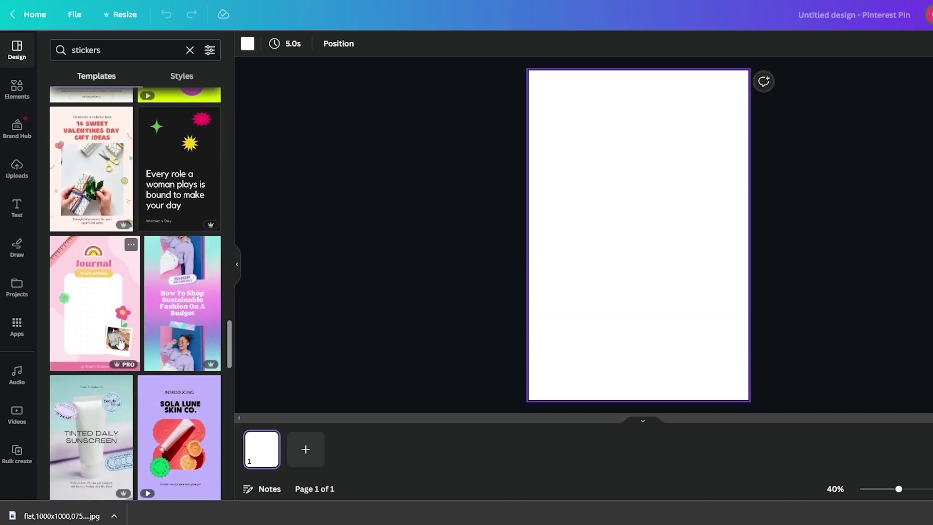
{"action": "scroll", "coordinate": [83, 335], "scroll_direction": "down", "scroll_amount": 5}
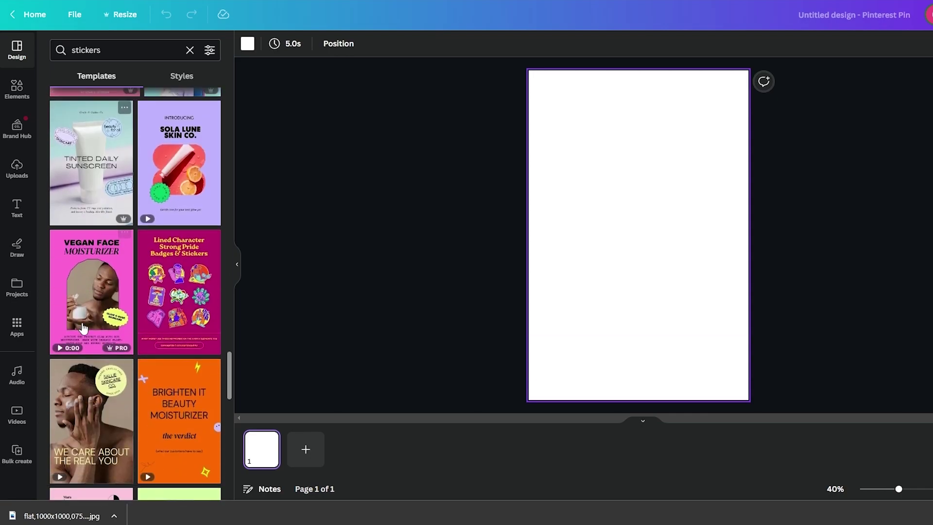
{"action": "left_click", "coordinate": [199, 286]}
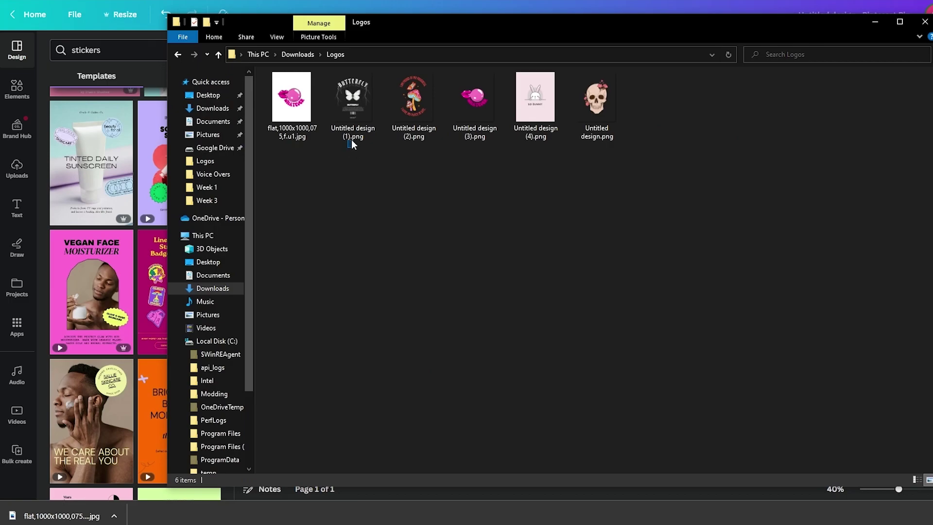
- Select Untitled design and Untitled design (1)–(3) in Logos and drag them into Canva
{"action": "left_click_drag", "start_coordinate": [353, 144], "coordinate": [595, 120]}
{"action": "left_click", "coordinate": [587, 159]}
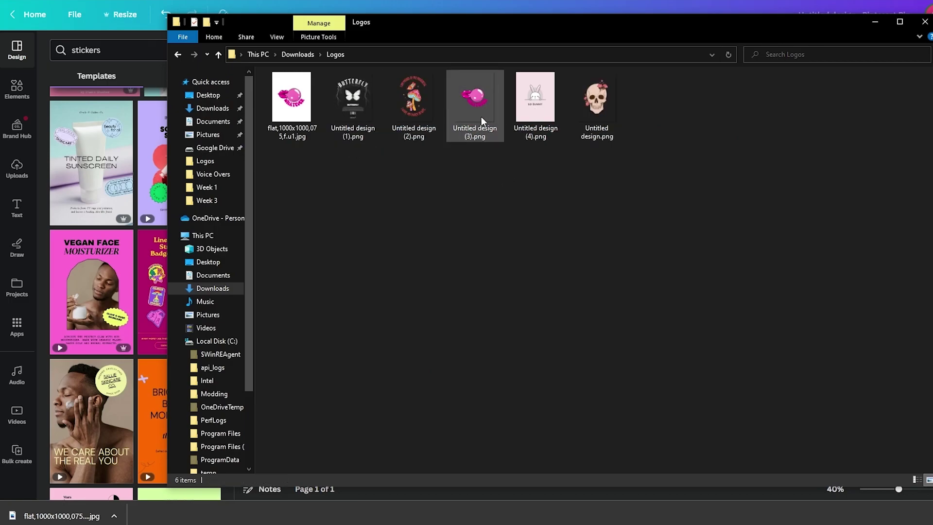
{"action": "left_click", "coordinate": [475, 105]}
{"action": "left_click", "coordinate": [353, 104], "text": "shift"}
{"action": "left_click", "coordinate": [613, 117], "text": "ctrl"}
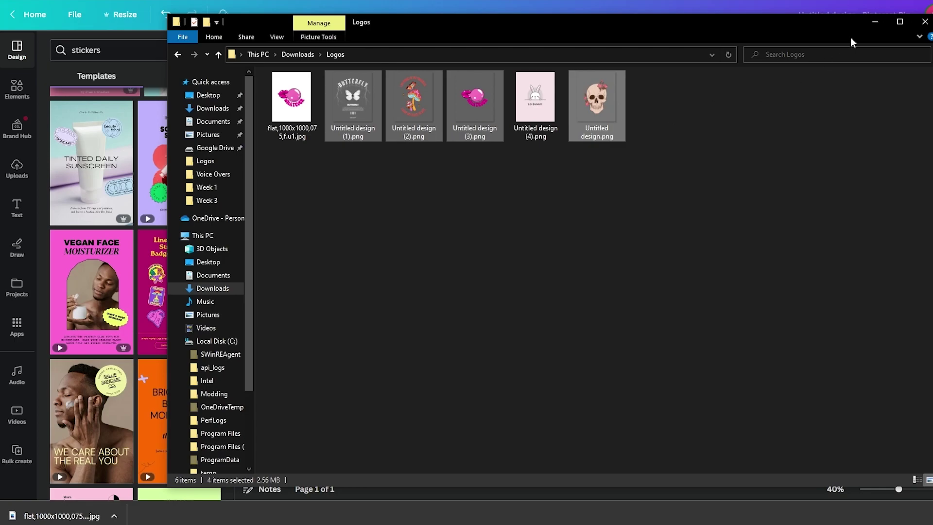
{"action": "left_click_drag", "start_coordinate": [595, 87], "coordinate": [131, 235]}
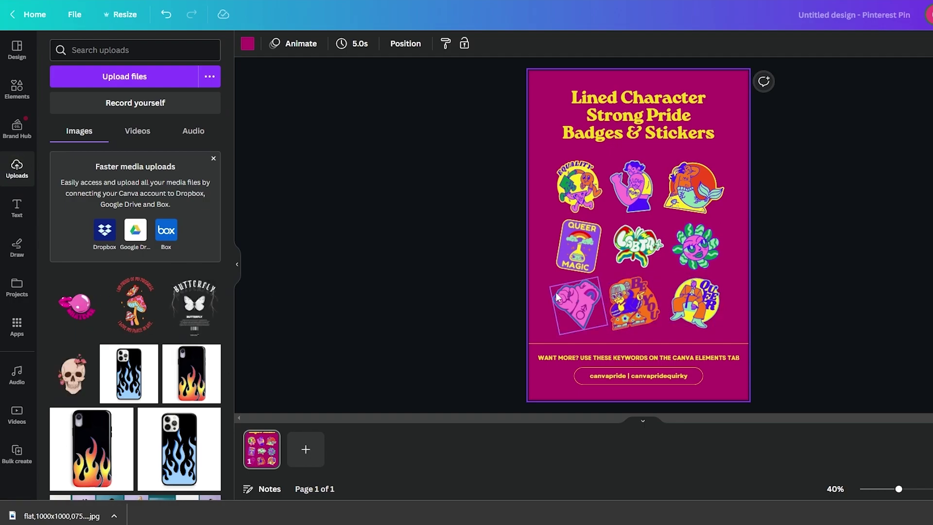
- Delete the heart, LGBTQ and mermaid stickers from the pin
{"action": "left_click", "coordinate": [571, 300]}
{"action": "key", "text": "Delete"}
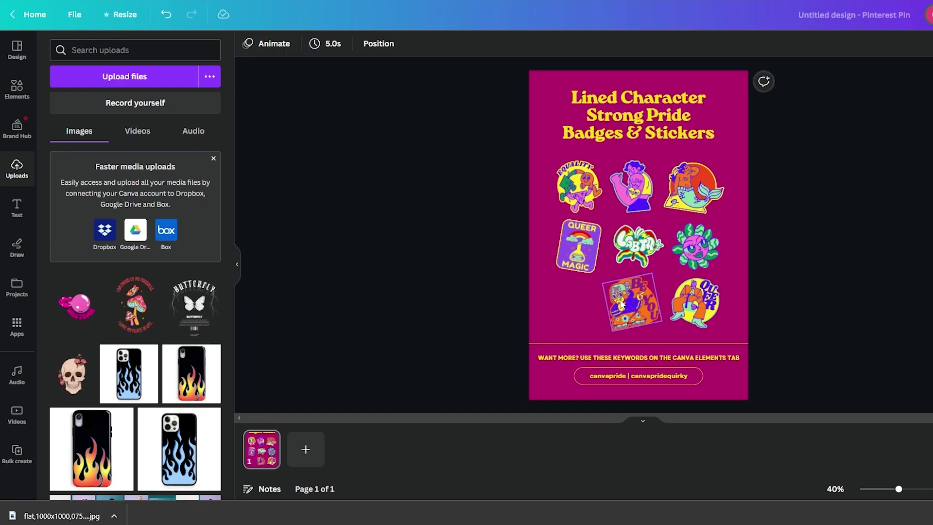
{"action": "left_click", "coordinate": [637, 250]}
{"action": "key", "text": "Delete"}
{"action": "left_click", "coordinate": [694, 189]}
{"action": "key", "text": "Delete"}
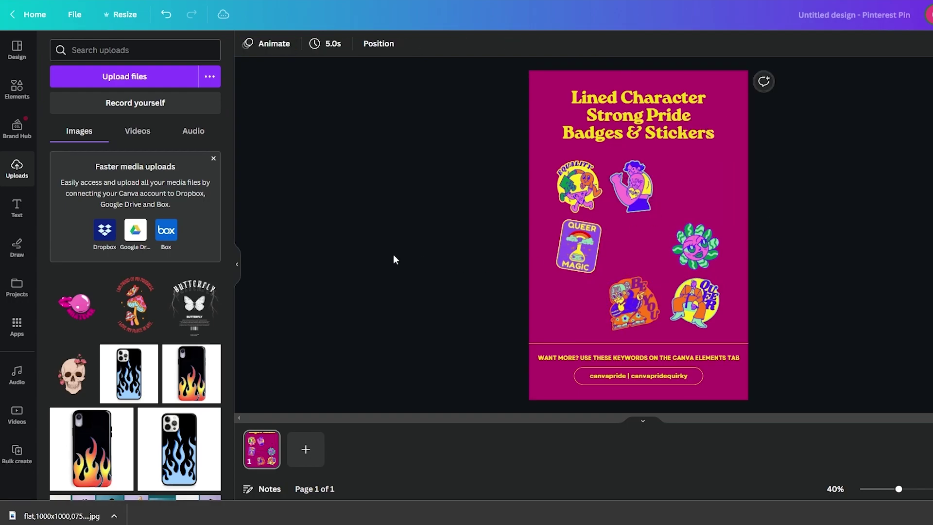
- Add the mushroom and butterfly uploads, shrinking each into an empty sticker slot
{"action": "left_click_drag", "start_coordinate": [126, 311], "coordinate": [602, 233]}
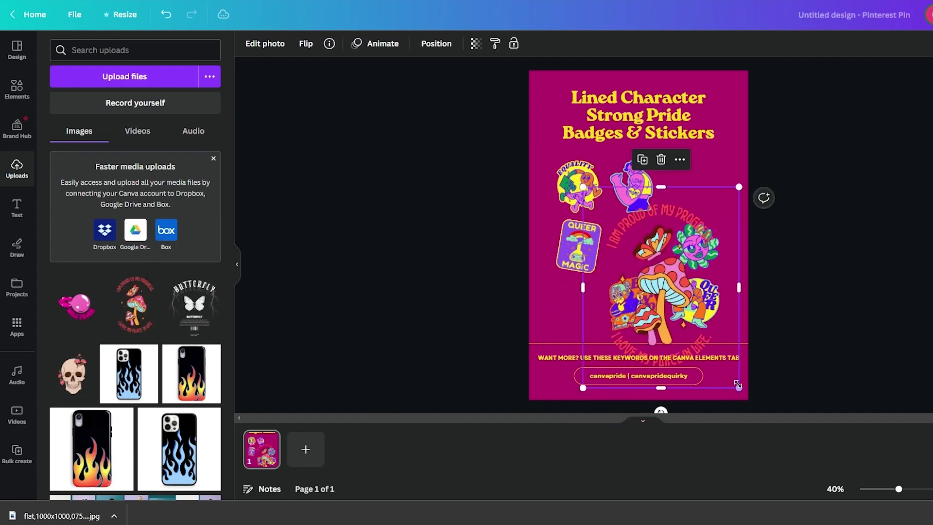
{"action": "left_click_drag", "start_coordinate": [739, 388], "coordinate": [646, 266]}
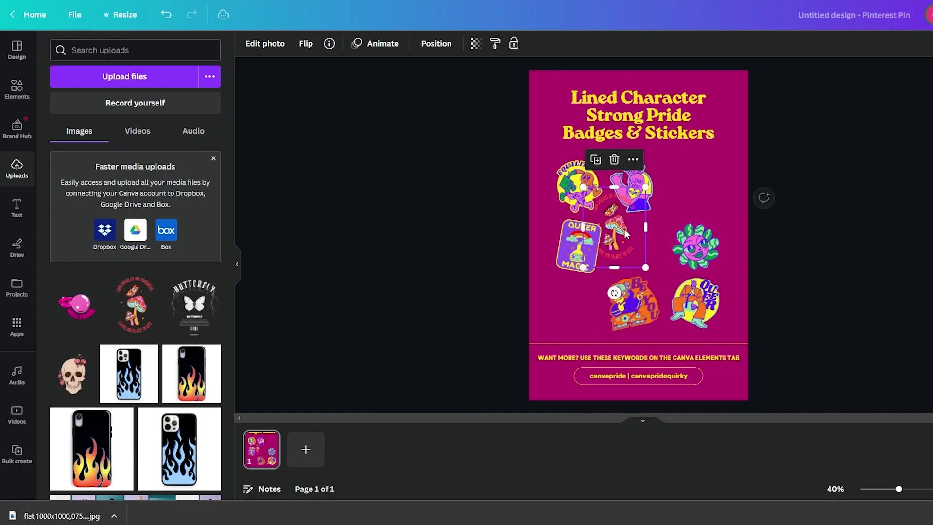
{"action": "left_click_drag", "start_coordinate": [624, 228], "coordinate": [579, 299]}
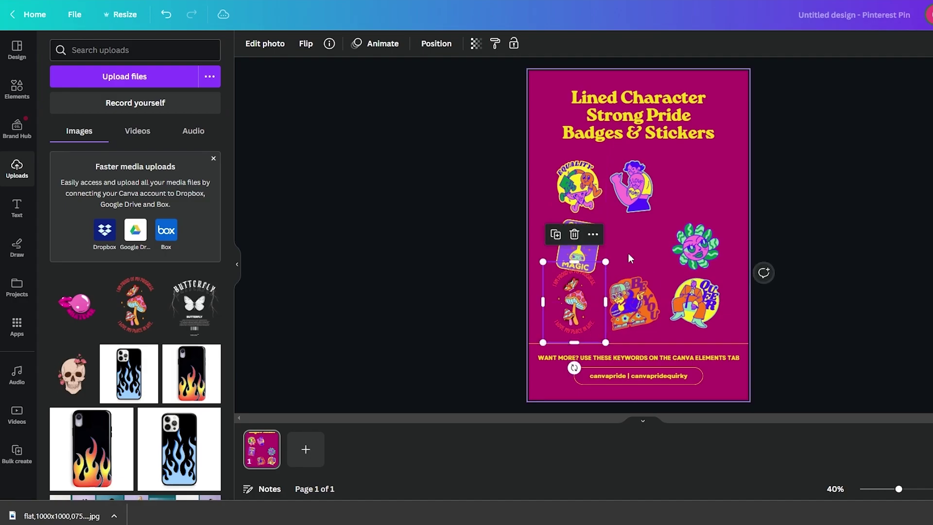
{"action": "left_click", "coordinate": [198, 311]}
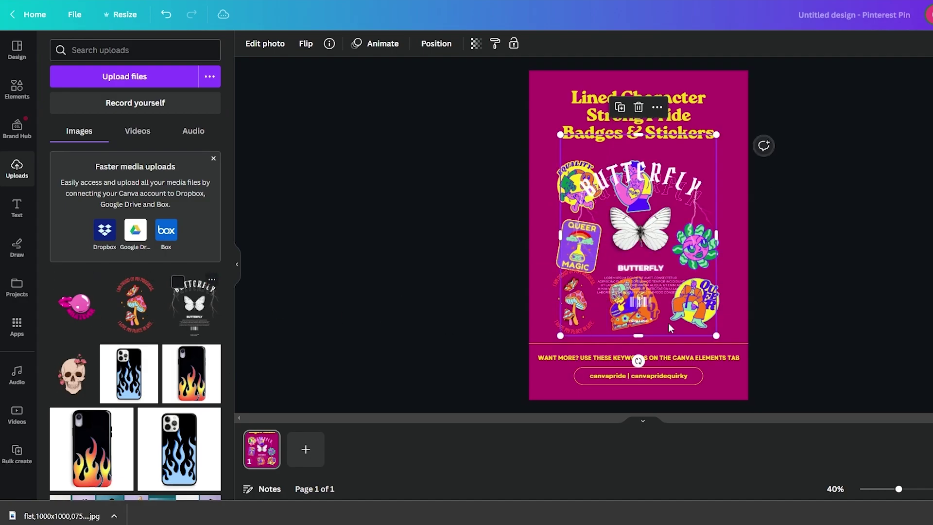
{"action": "left_click_drag", "start_coordinate": [715, 335], "coordinate": [692, 183]}
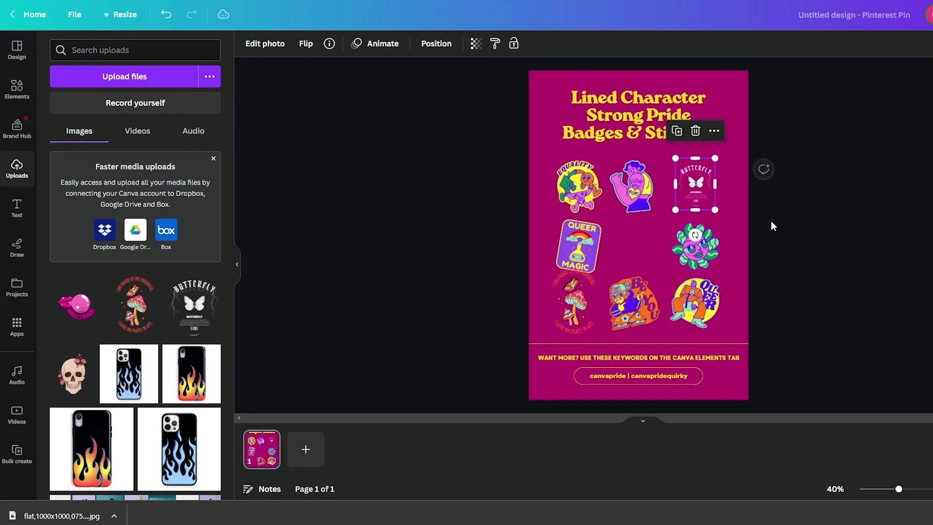
{"action": "left_click", "coordinate": [902, 237]}
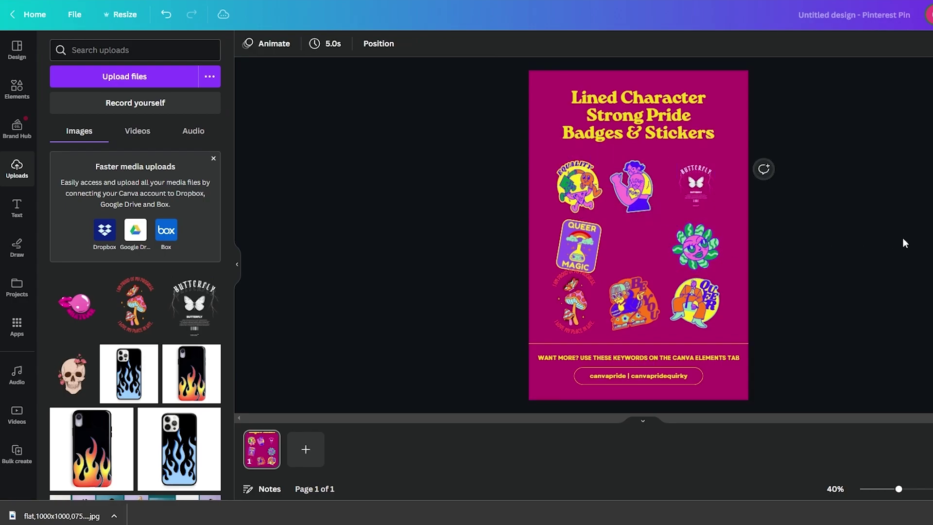
- Add the bubble-gum lips design, shrunk and centred in the sticker grid
{"action": "left_click", "coordinate": [85, 307]}
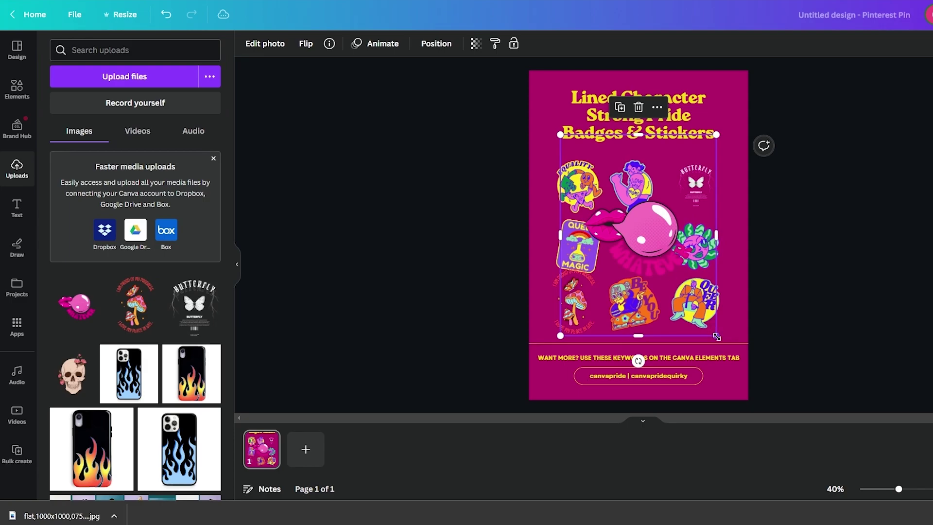
{"action": "left_click_drag", "start_coordinate": [717, 336], "coordinate": [633, 227]}
{"action": "left_click_drag", "start_coordinate": [597, 186], "coordinate": [643, 241]}
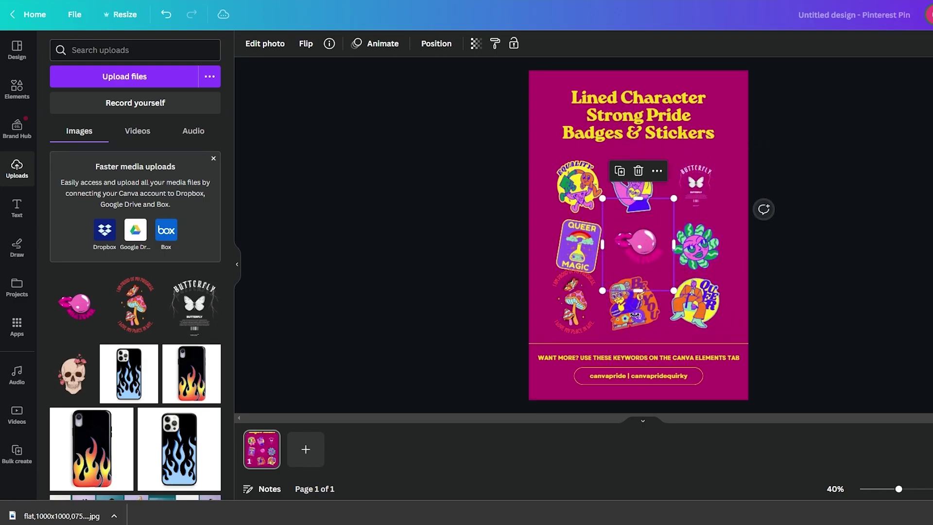
{"action": "left_click", "coordinate": [649, 330]}
- Tilt the mushroom sticker to -10° and the butterfly sticker slightly clockwise
{"action": "left_click", "coordinate": [573, 301]}
{"action": "left_click_drag", "start_coordinate": [574, 361], "coordinate": [583, 369]}
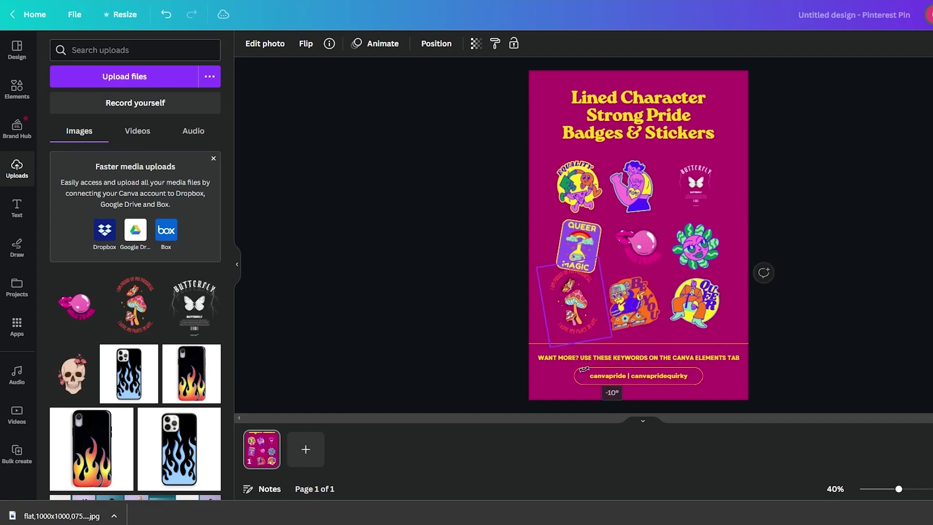
{"action": "left_click", "coordinate": [685, 181]}
{"action": "left_click_drag", "start_coordinate": [695, 235], "coordinate": [682, 224]}
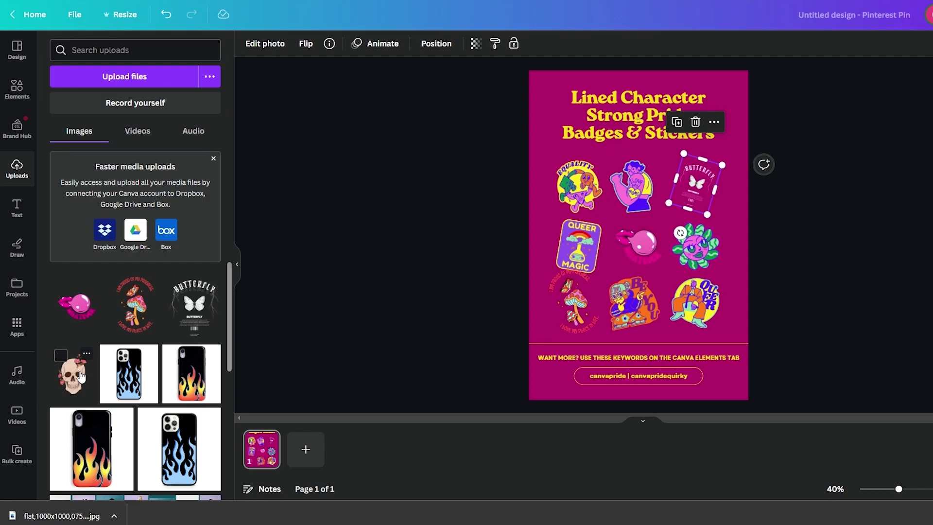
- Replace the bottom-right Queer sticker with the skull upload, shrunk and slightly tilted
{"action": "left_click", "coordinate": [705, 315]}
{"action": "key", "text": "Delete"}
{"action": "left_click", "coordinate": [73, 379]}
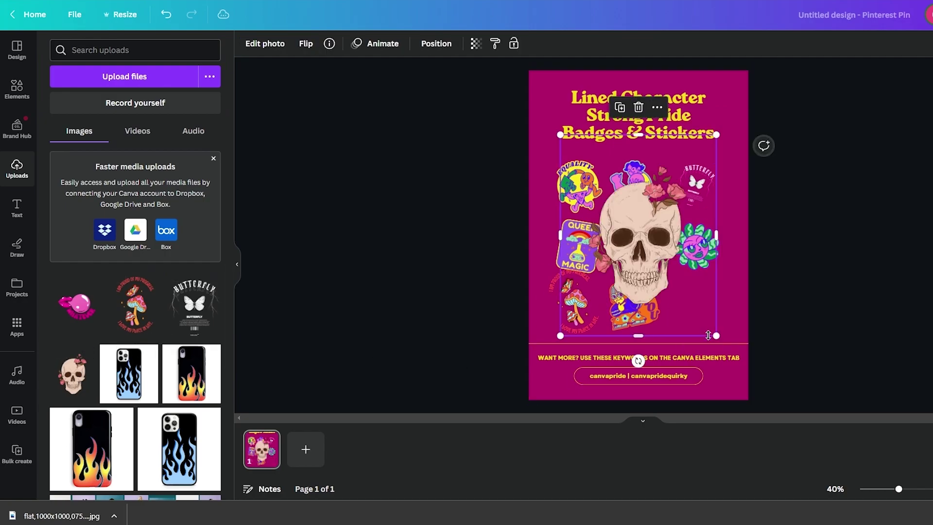
{"action": "left_click_drag", "start_coordinate": [718, 334], "coordinate": [646, 270]}
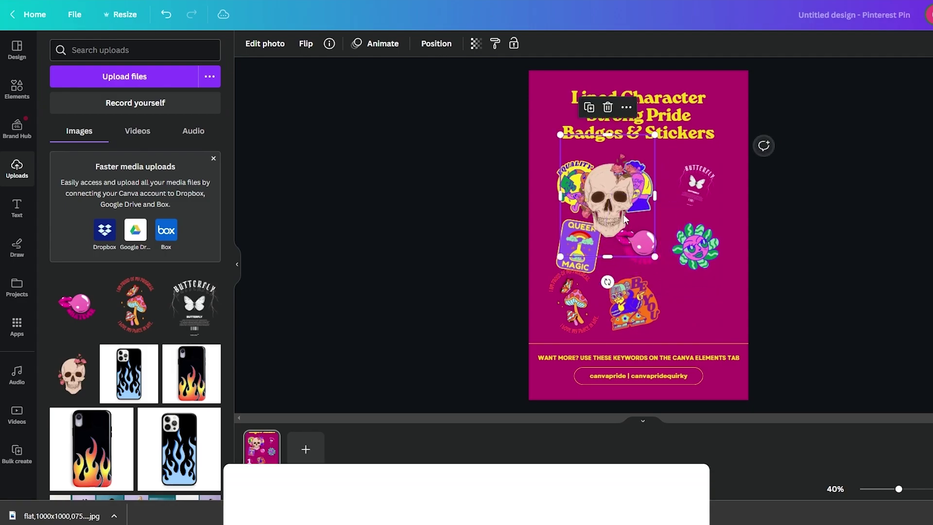
{"action": "left_click_drag", "start_coordinate": [613, 209], "coordinate": [694, 313]}
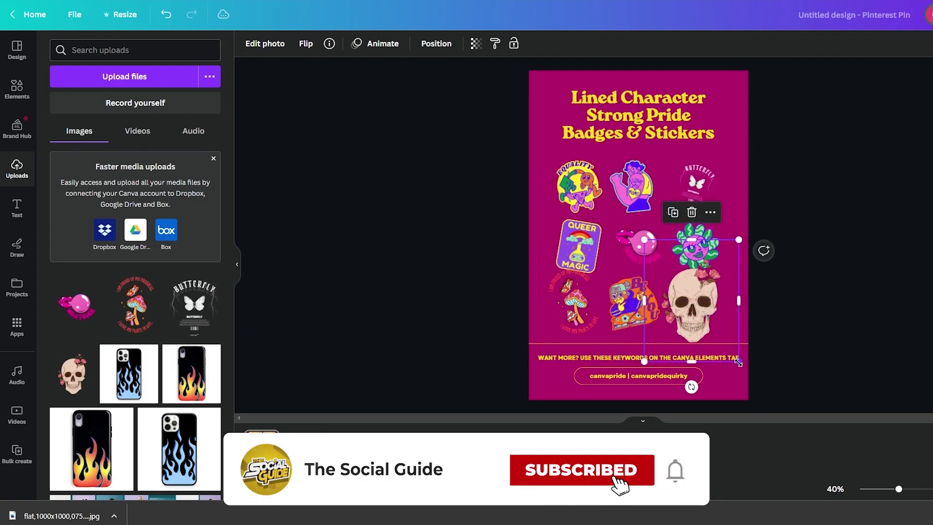
{"action": "left_click_drag", "start_coordinate": [735, 358], "coordinate": [707, 319]}
{"action": "left_click_drag", "start_coordinate": [683, 287], "coordinate": [703, 309]}
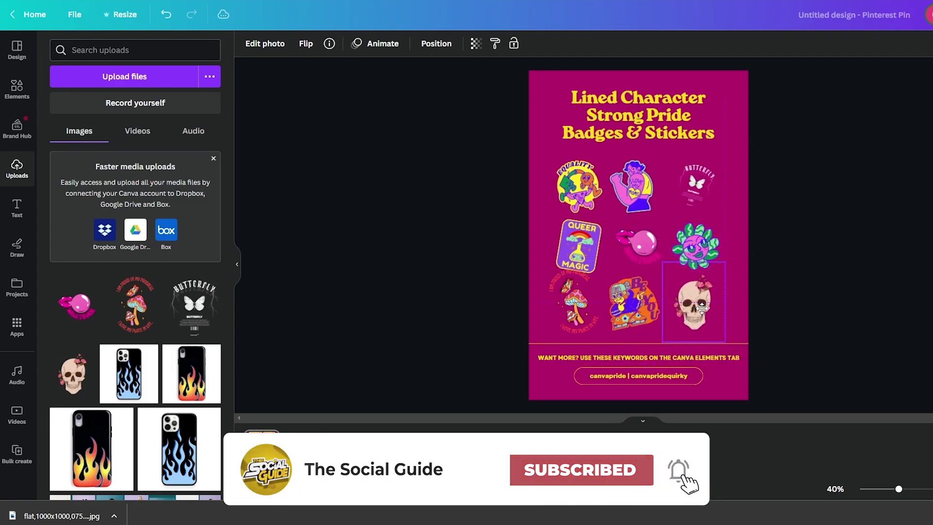
{"action": "left_click_drag", "start_coordinate": [694, 358], "coordinate": [662, 369]}
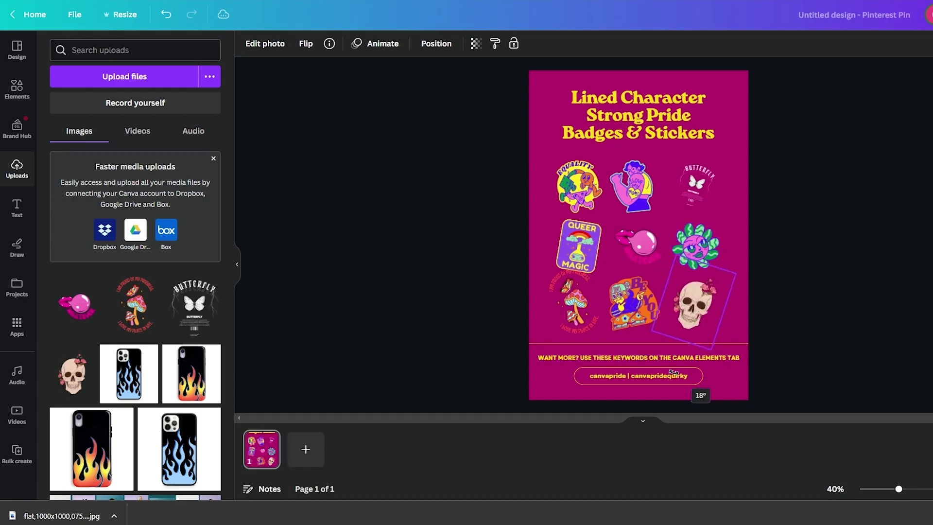
{"action": "left_click", "coordinate": [824, 269]}
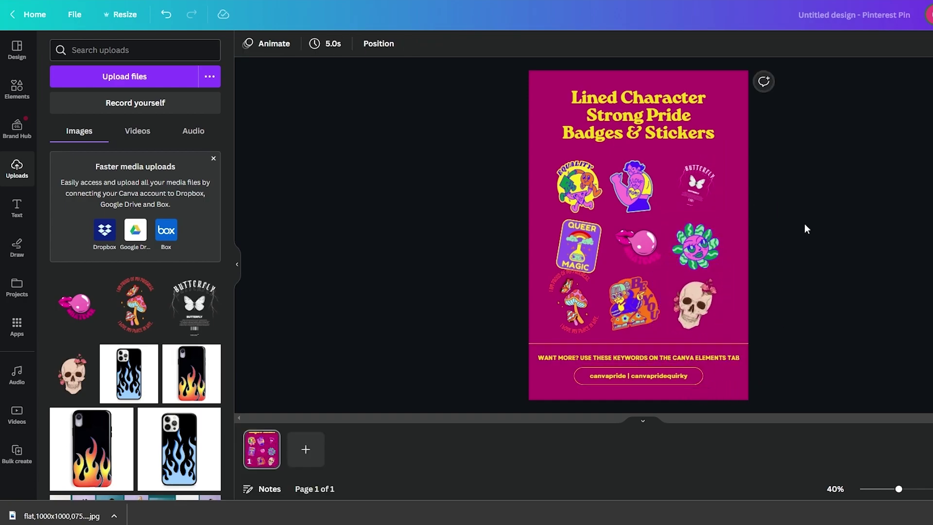
- Change the page background from magenta to the near-black photo colour swatch
{"action": "left_click", "coordinate": [739, 121]}
{"action": "left_click", "coordinate": [248, 45]}
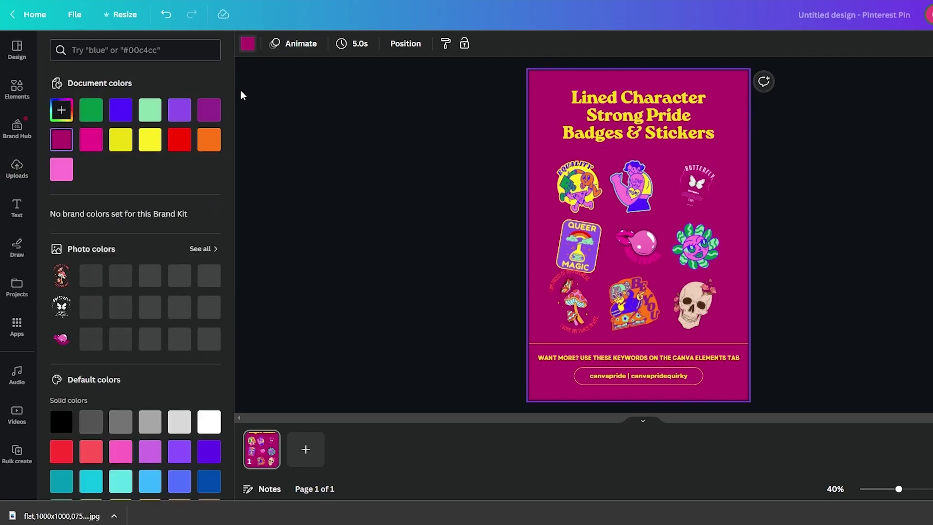
{"action": "left_click", "coordinate": [61, 170]}
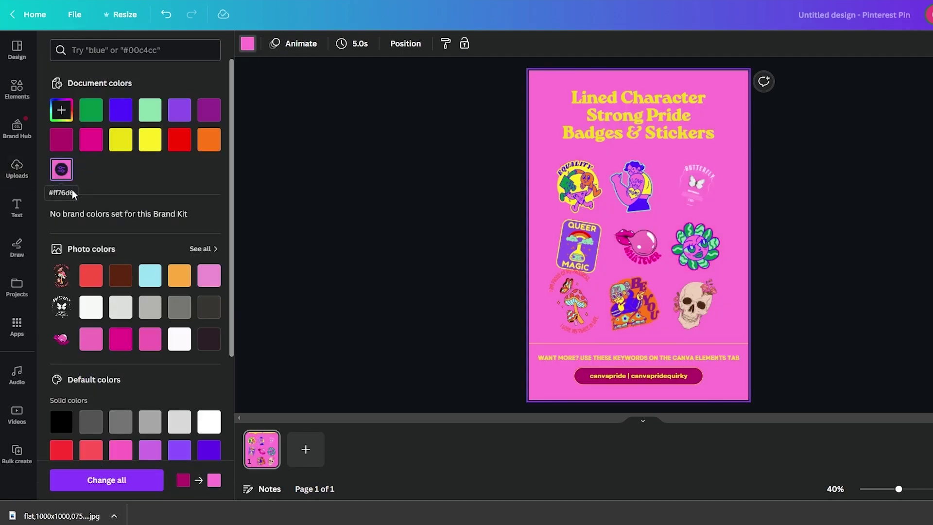
{"action": "left_click", "coordinate": [120, 307]}
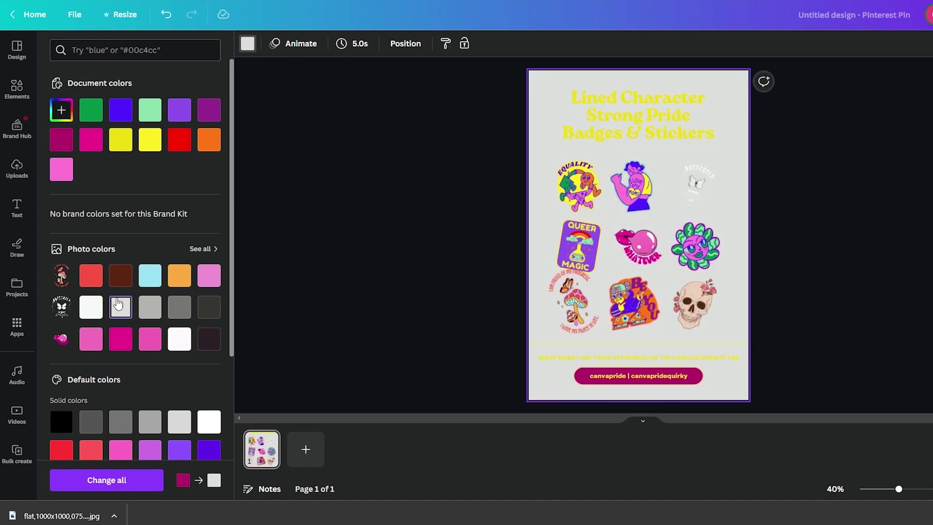
{"action": "left_click", "coordinate": [175, 307]}
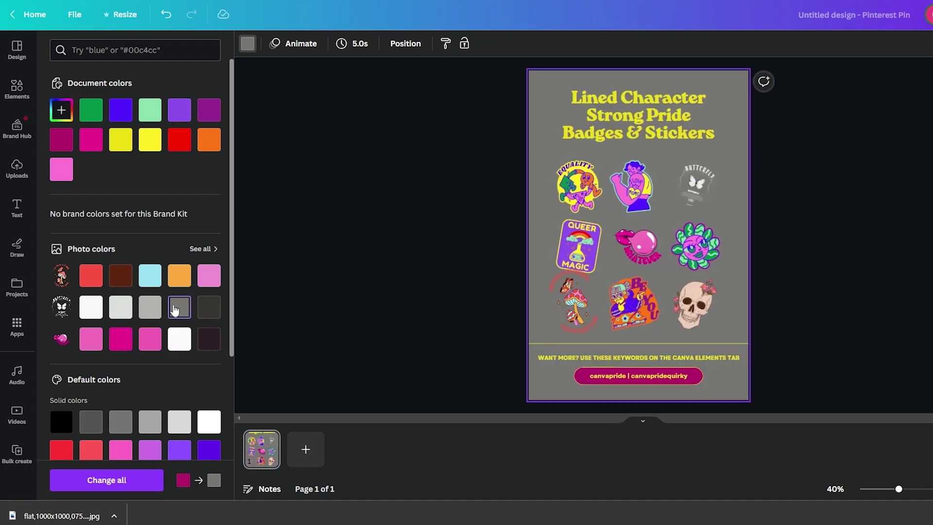
{"action": "left_click", "coordinate": [208, 310]}
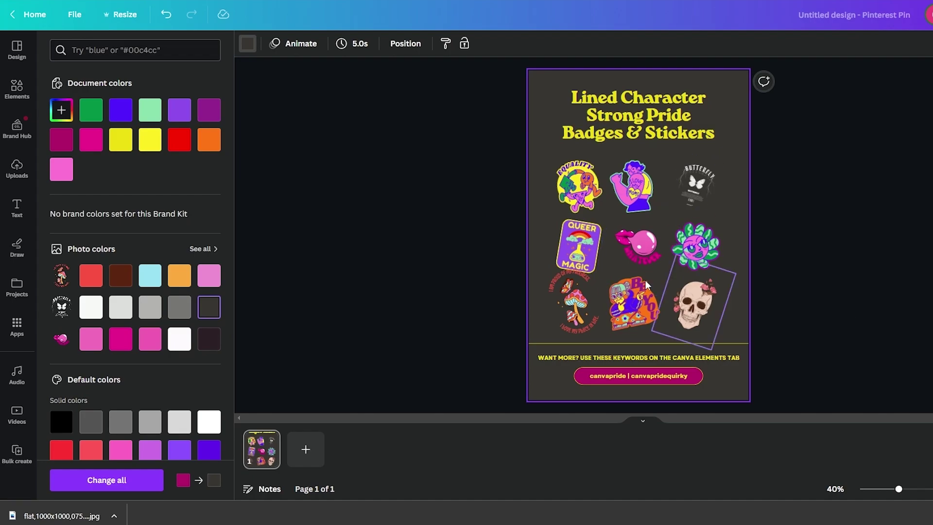
{"action": "left_click", "coordinate": [574, 316]}
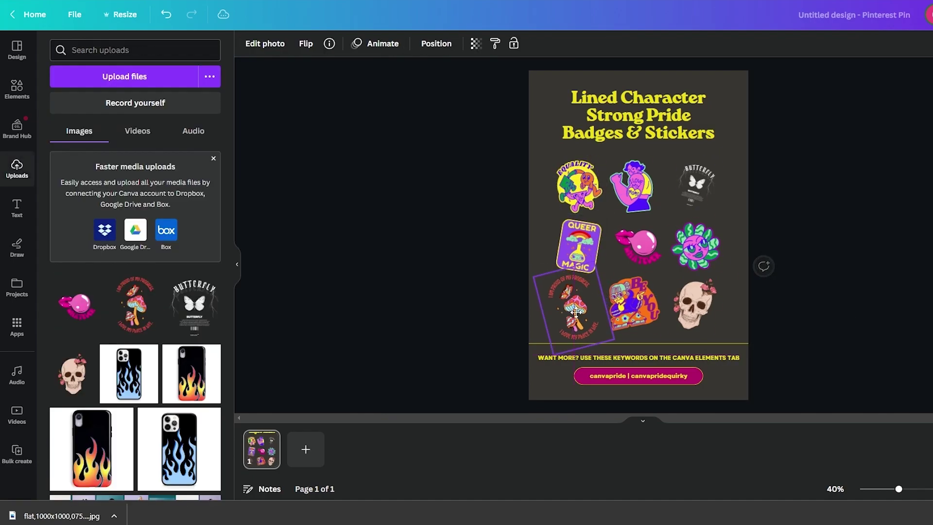
{"action": "left_click", "coordinate": [820, 199]}
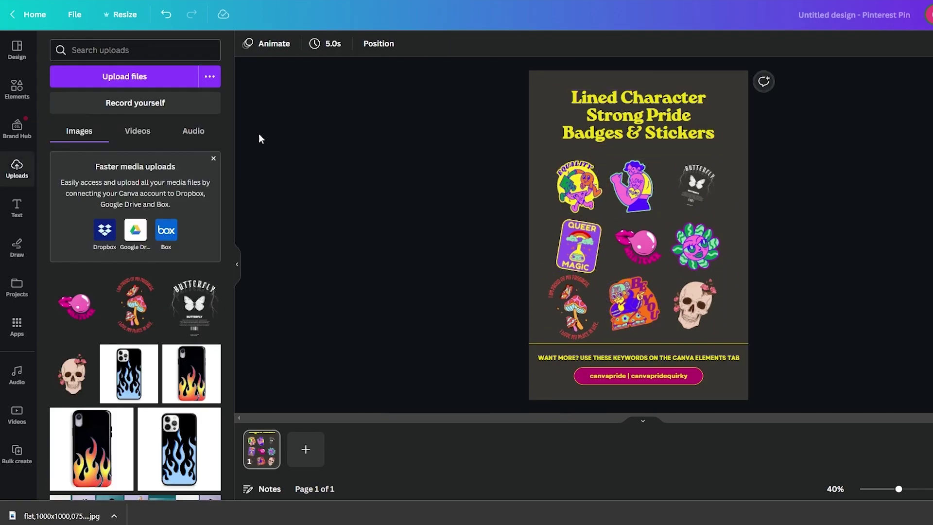
{"action": "left_click", "coordinate": [533, 152]}
- Edit the 'WANT MORE? use these keywords on the canva elements tab' text line
{"action": "left_click", "coordinate": [248, 44]}
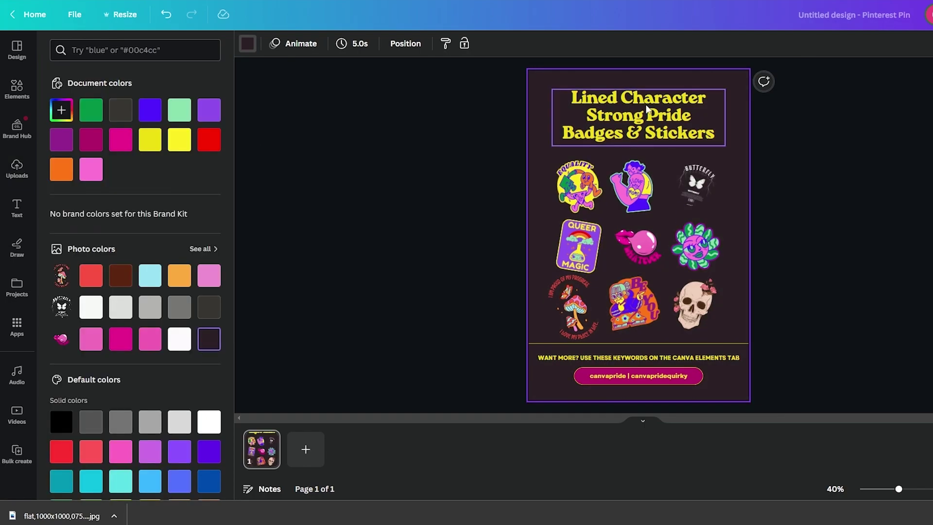
{"action": "left_click", "coordinate": [496, 152]}
{"action": "left_click", "coordinate": [638, 115]}
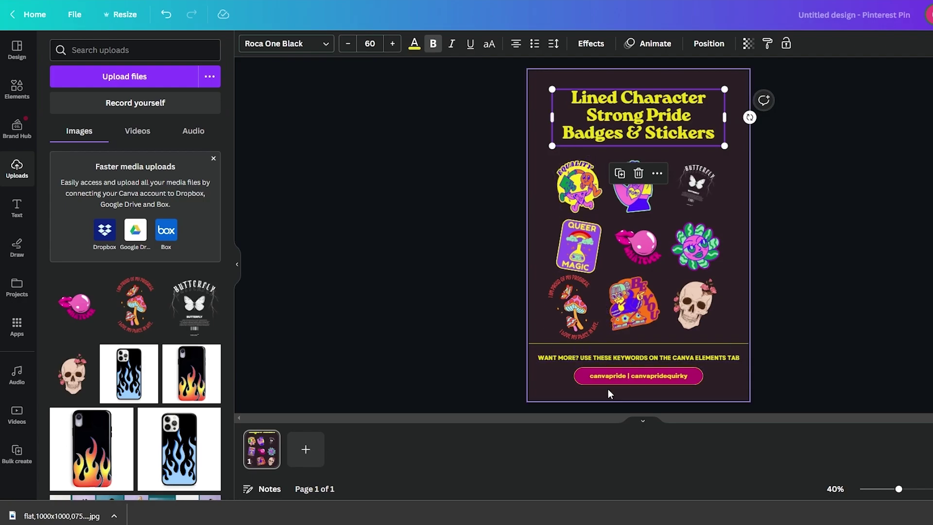
{"action": "left_click", "coordinate": [588, 358]}
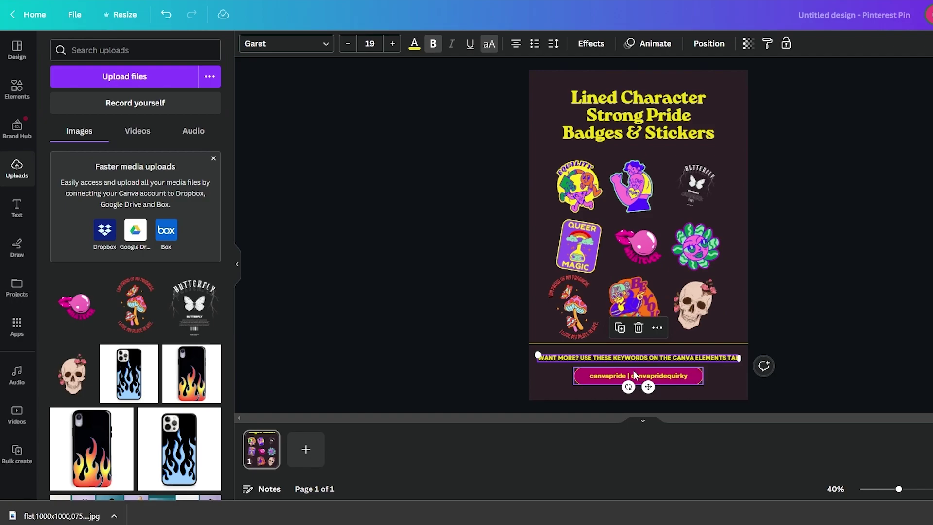
{"action": "double_click", "coordinate": [638, 357]}
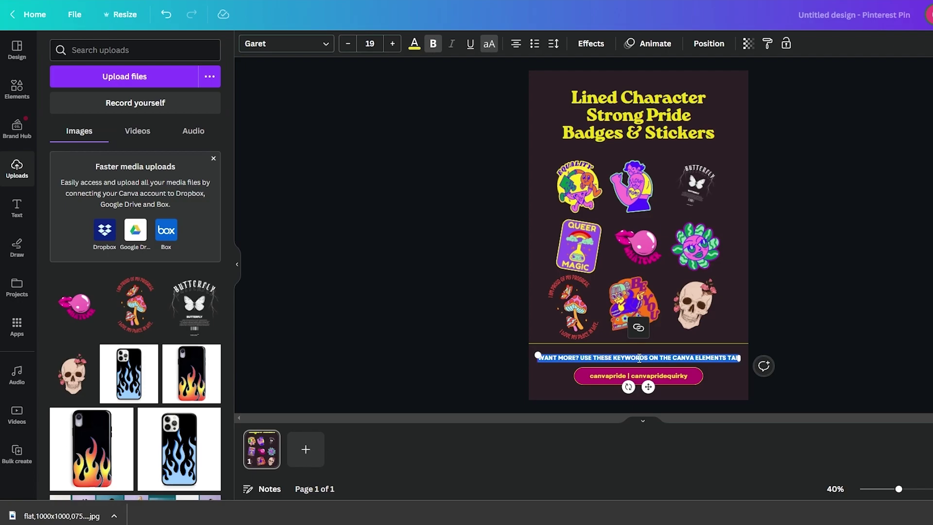
{"action": "left_click", "coordinate": [817, 355]}
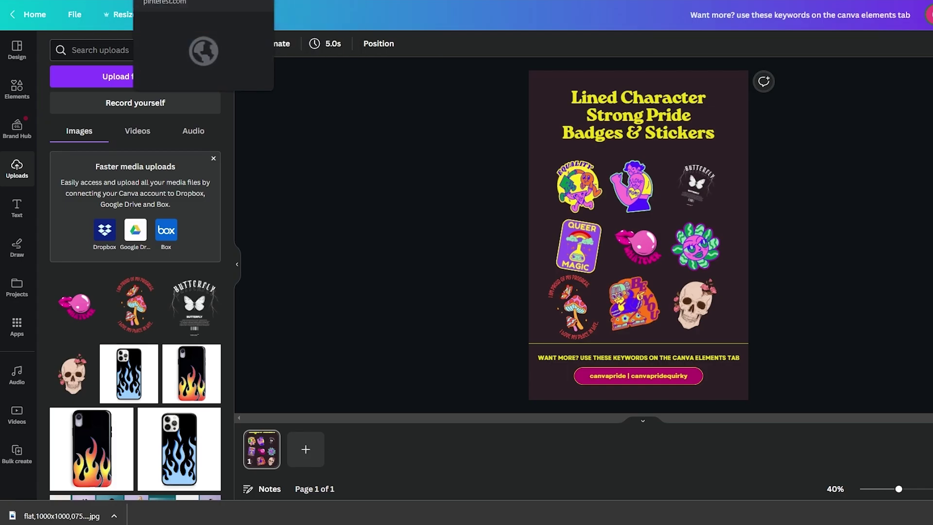
- Review the Whatever Sticker pin's detail page and its redbubble.com source link
{"action": "key", "text": "ctrl+Tab"}
{"action": "left_click", "coordinate": [222, 177]}
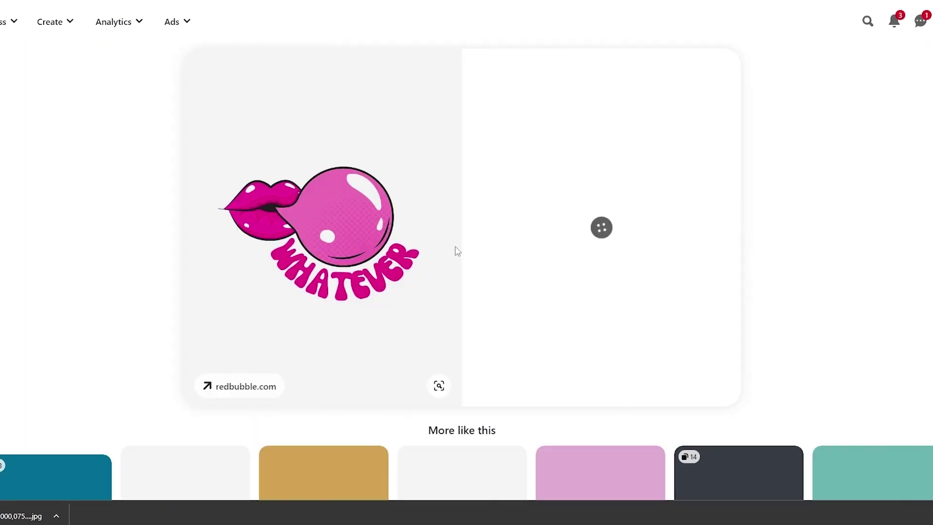
{"action": "scroll", "coordinate": [270, 363], "scroll_direction": "down", "scroll_amount": 3}
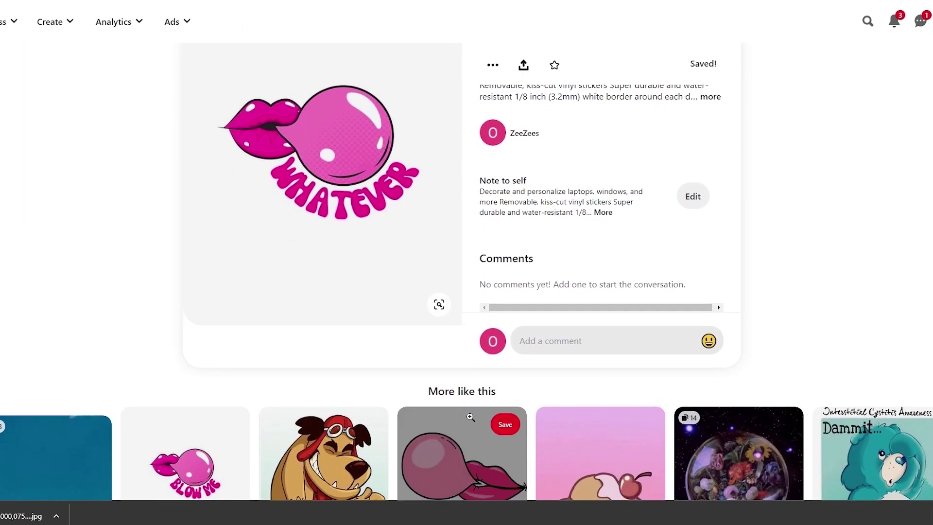
{"action": "scroll", "coordinate": [339, 411], "scroll_direction": "up", "scroll_amount": 2}
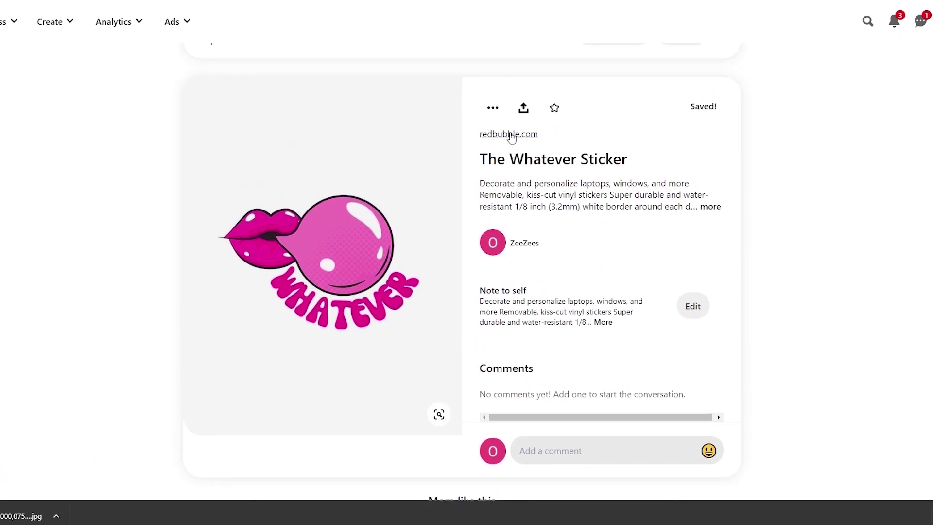
{"action": "mouse_move", "coordinate": [448, 138]}
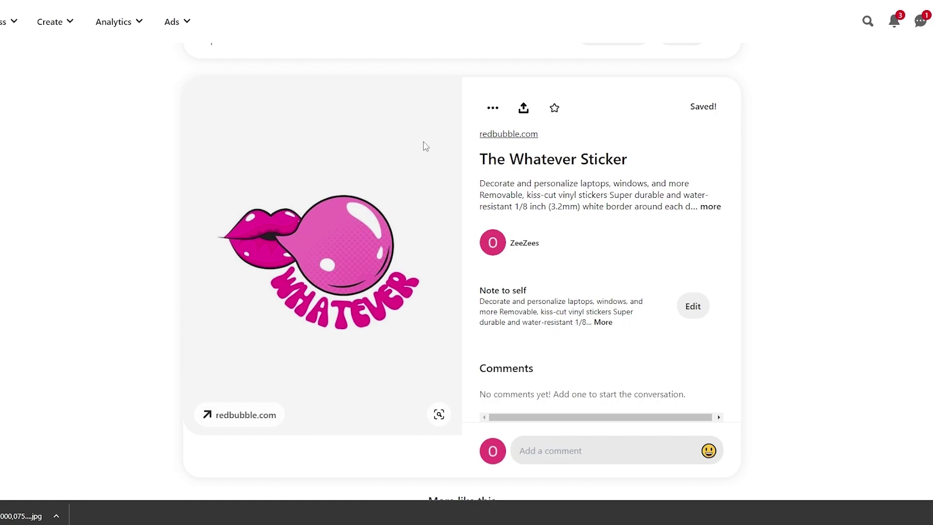
{"action": "scroll", "coordinate": [561, 250], "scroll_direction": "down", "scroll_amount": 3}
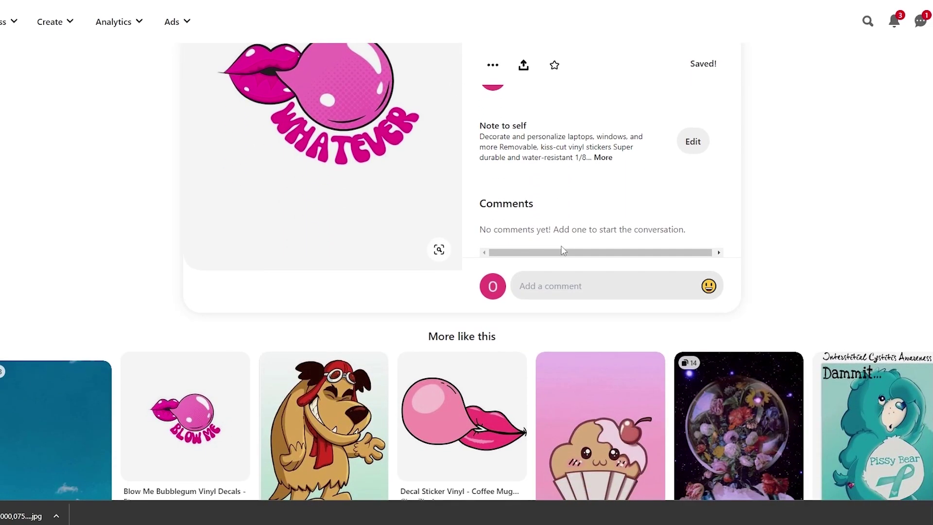
{"action": "scroll", "coordinate": [548, 247], "scroll_direction": "down", "scroll_amount": 1}
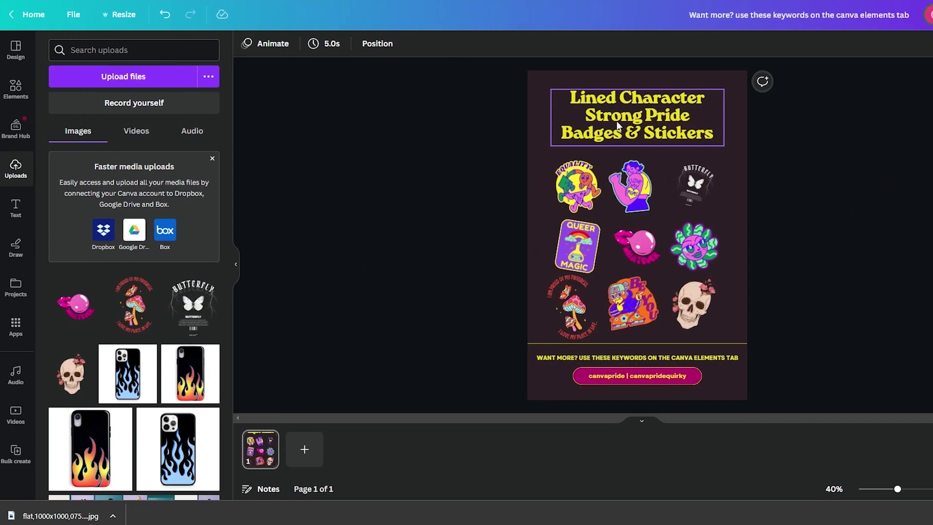
- Search Elements for 'Arrow' and show the Graphics results
{"action": "left_click", "coordinate": [643, 380]}
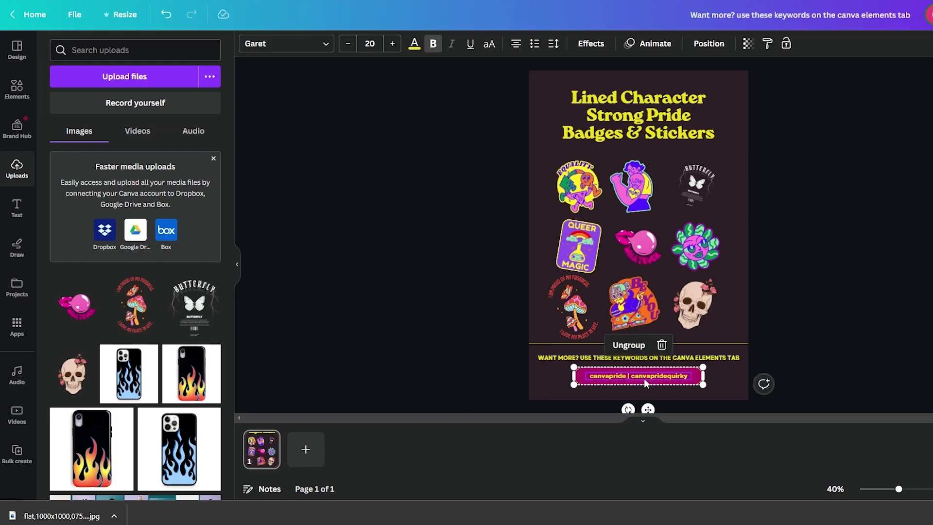
{"action": "left_click", "coordinate": [592, 132]}
{"action": "triple_click", "coordinate": [592, 132]}
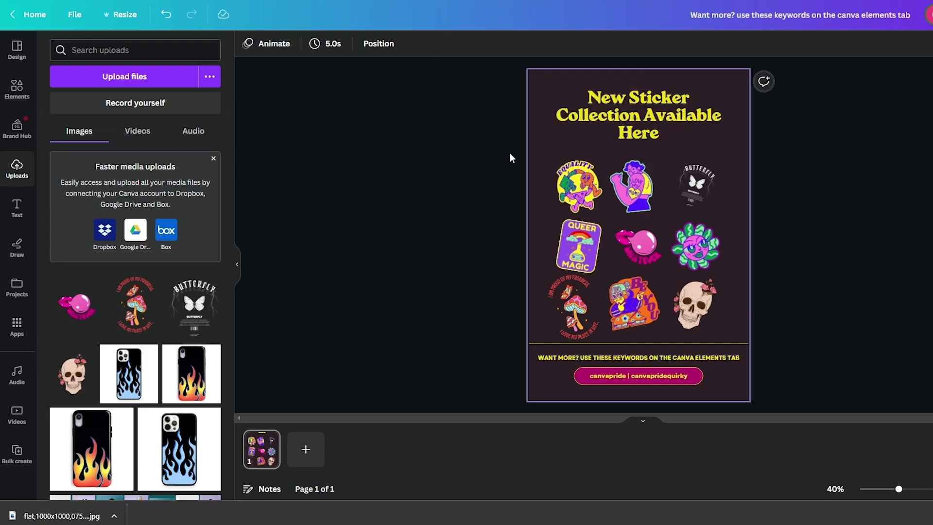
{"action": "left_click", "coordinate": [17, 89]}
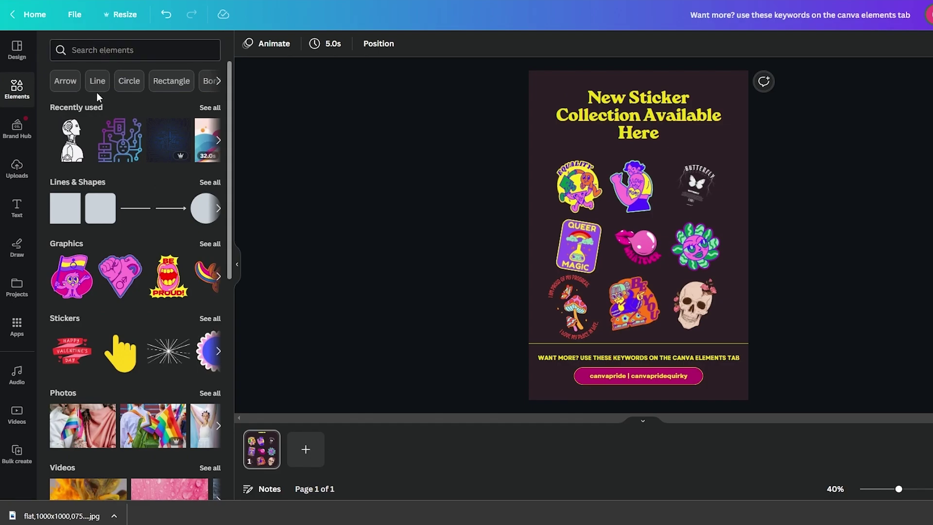
{"action": "left_click", "coordinate": [65, 80]}
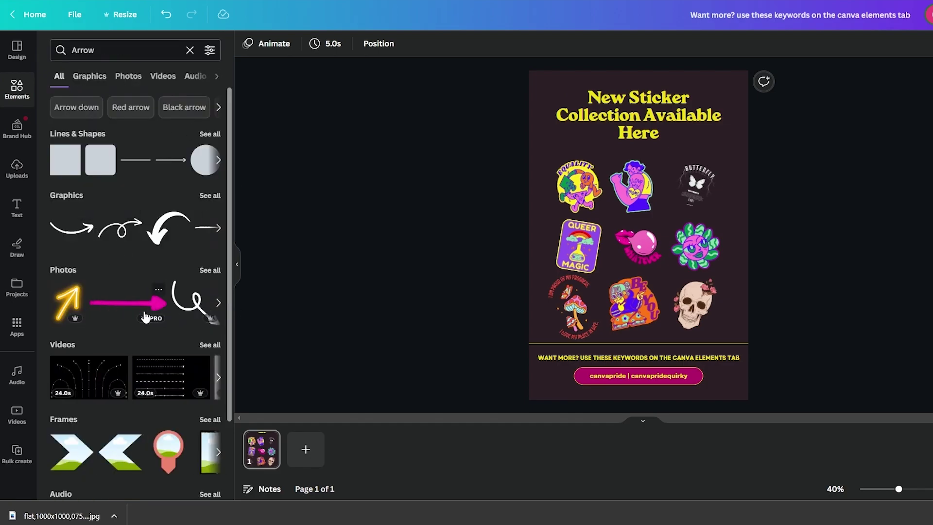
{"action": "scroll", "coordinate": [145, 316], "scroll_direction": "down", "scroll_amount": 2}
{"action": "scroll", "coordinate": [103, 341], "scroll_direction": "up", "scroll_amount": 2}
{"action": "left_click", "coordinate": [210, 271]}
{"action": "scroll", "coordinate": [146, 311], "scroll_direction": "down", "scroll_amount": 10}
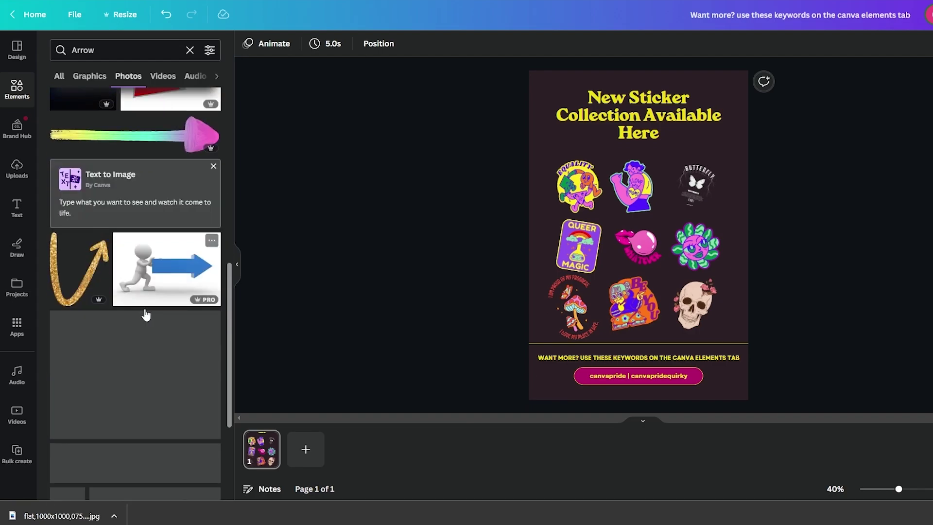
{"action": "left_click", "coordinate": [90, 75]}
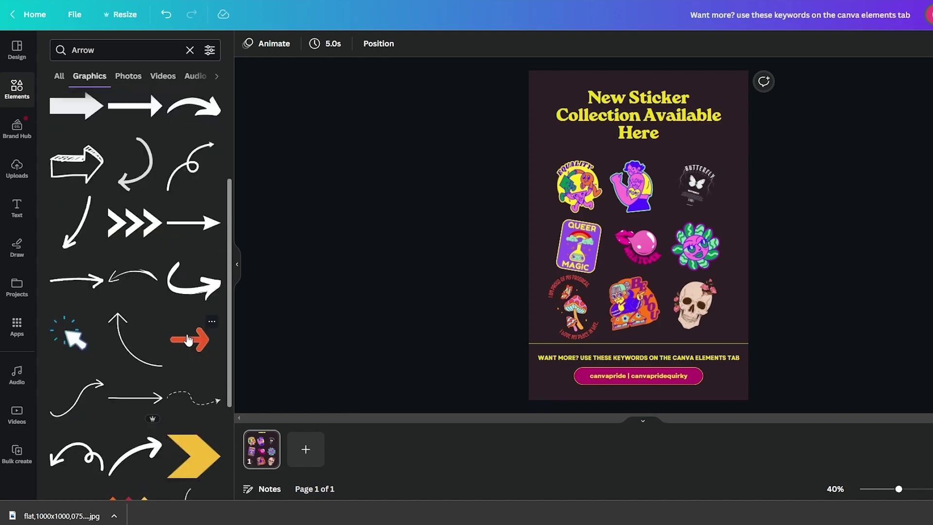
- Add the red arrow graphic, shrink it and place it right after 'Here'
{"action": "left_click", "coordinate": [201, 339]}
{"action": "left_click_drag", "start_coordinate": [726, 275], "coordinate": [627, 259]}
{"action": "left_click_drag", "start_coordinate": [608, 214], "coordinate": [707, 133]}
{"action": "left_click", "coordinate": [620, 137]}
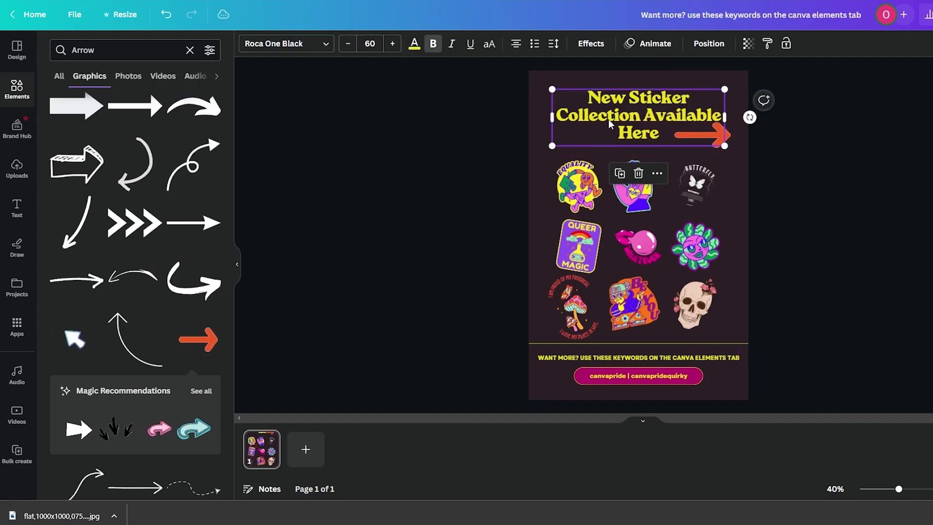
{"action": "left_click", "coordinate": [807, 145]}
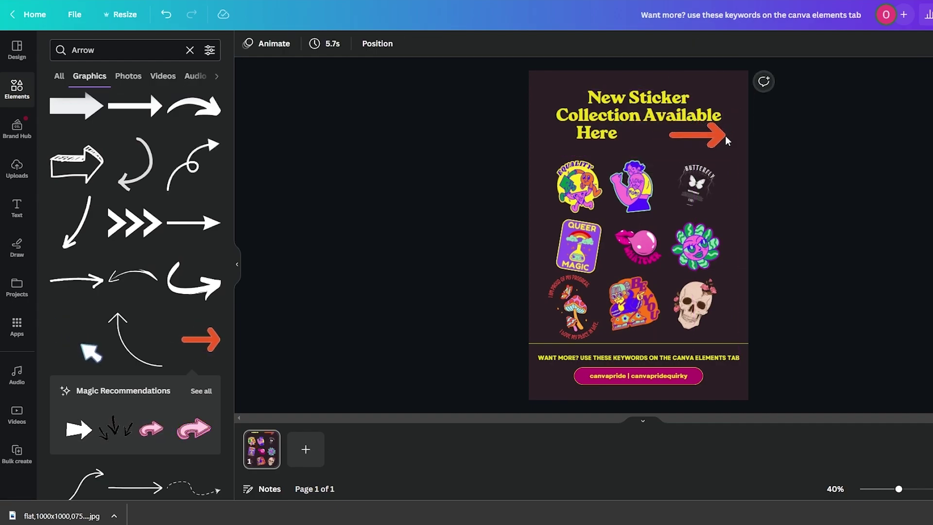
{"action": "left_click", "coordinate": [701, 148]}
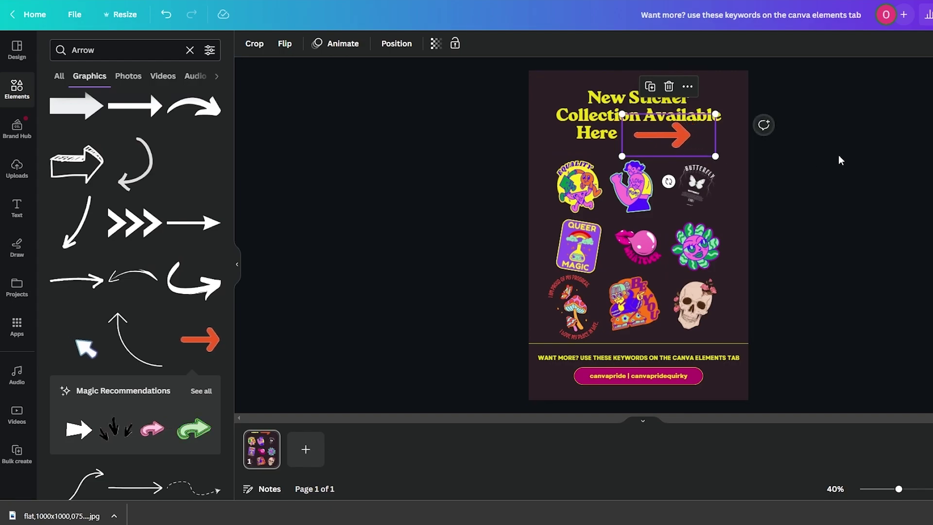
{"action": "left_click", "coordinate": [782, 174]}
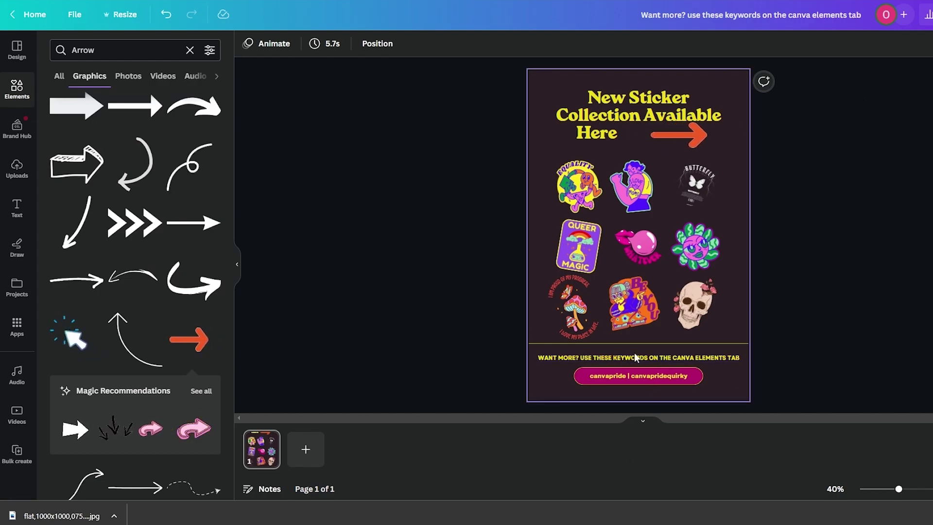
- Download the sticker collection pin with file type GIF
{"action": "left_click", "coordinate": [907, 14]}
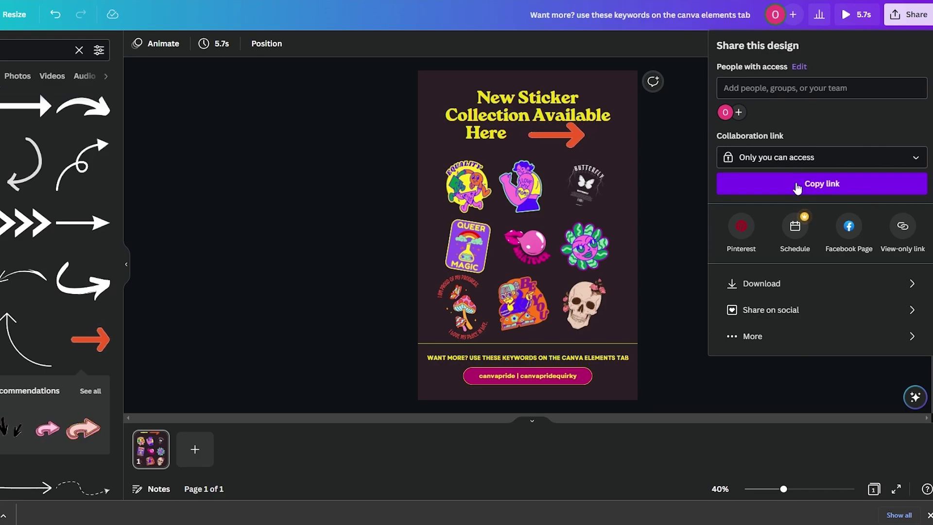
{"action": "left_click", "coordinate": [790, 287]}
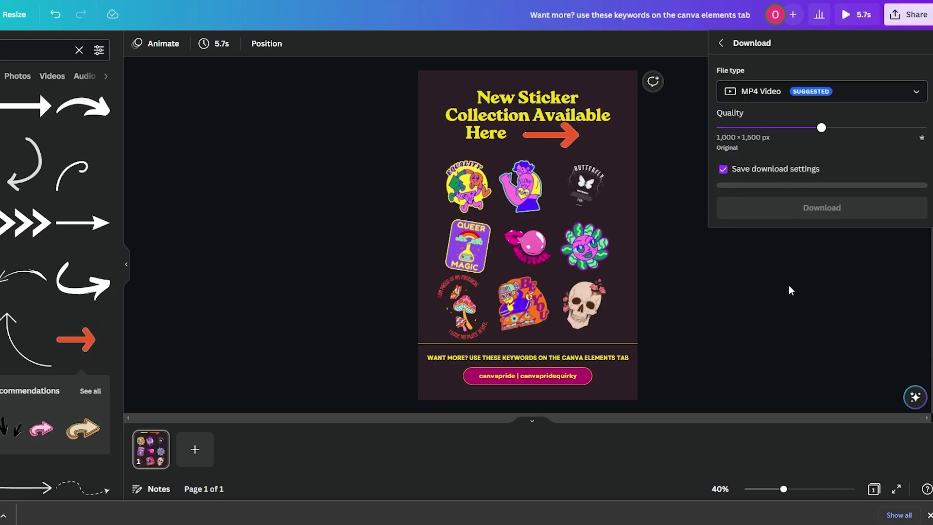
{"action": "left_click", "coordinate": [790, 98]}
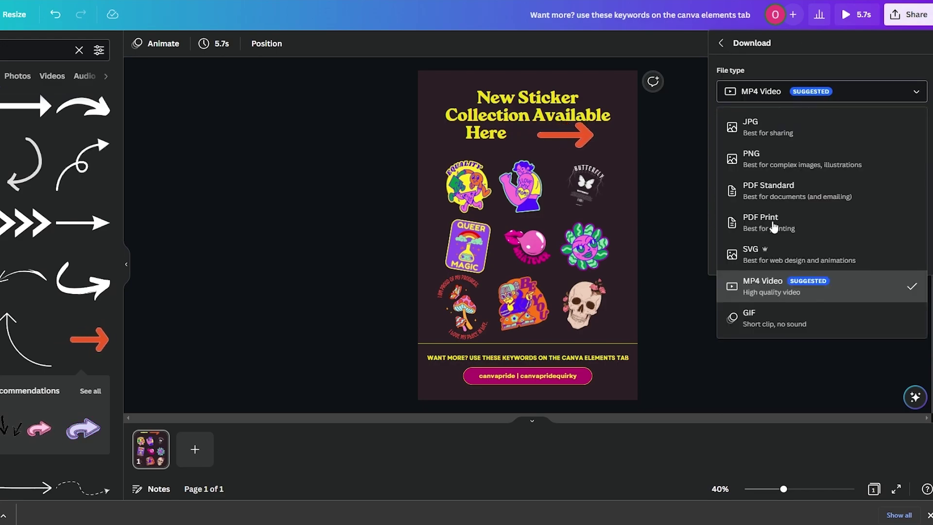
{"action": "left_click", "coordinate": [772, 313]}
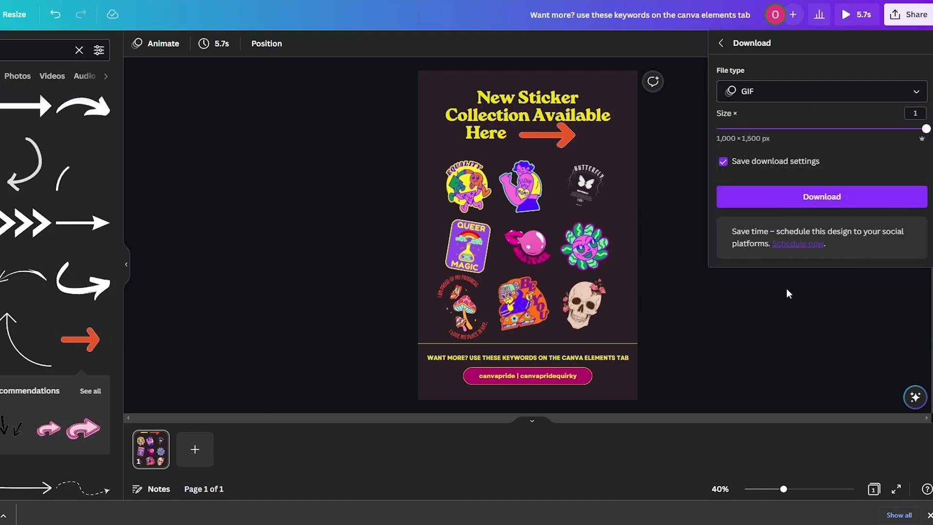
{"action": "left_click", "coordinate": [824, 204]}
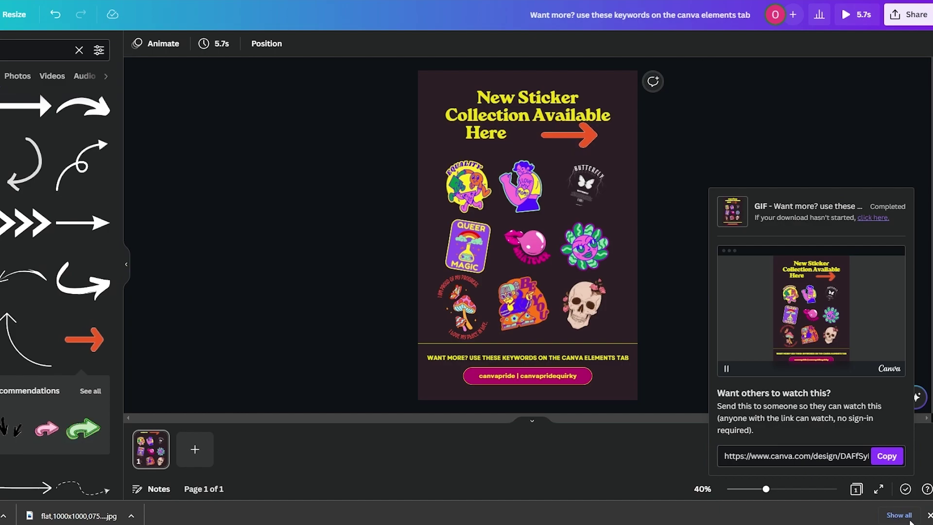
{"action": "left_click", "coordinate": [928, 515]}
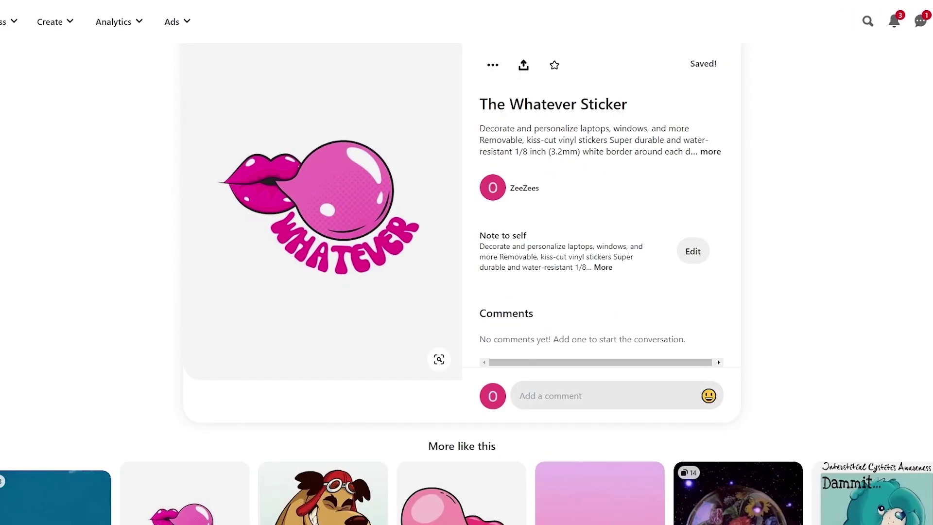
- Create a new Pinterest pin and upload the sticker collection GIF
{"action": "left_click", "coordinate": [66, 22]}
{"action": "left_click", "coordinate": [62, 55]}
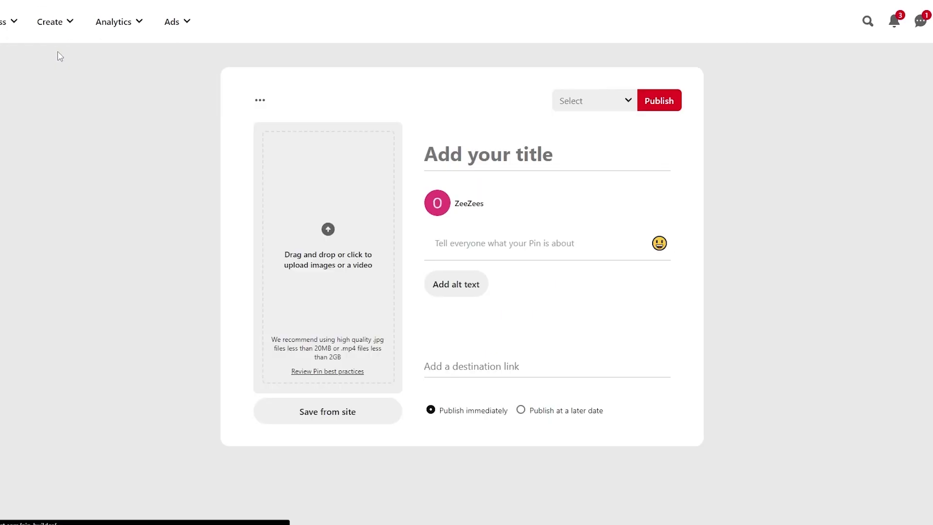
{"action": "left_click", "coordinate": [330, 226]}
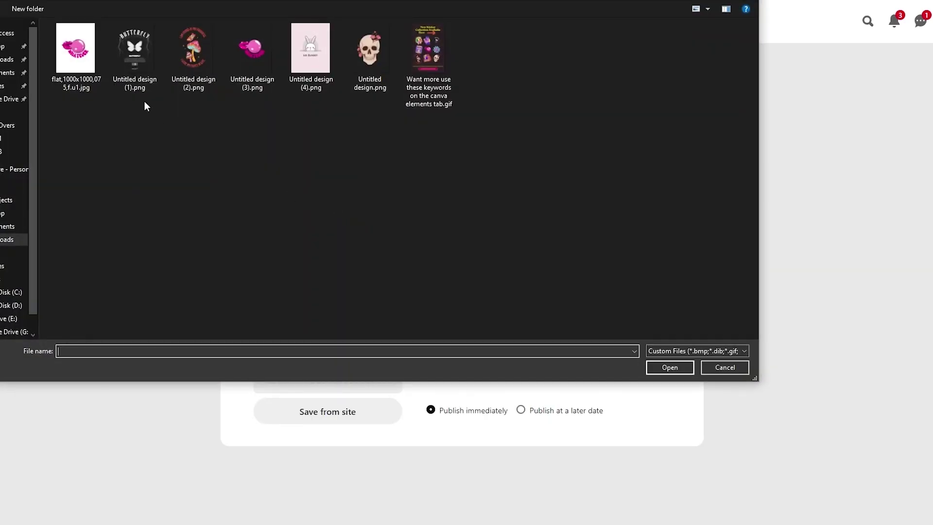
{"action": "double_click", "coordinate": [435, 55]}
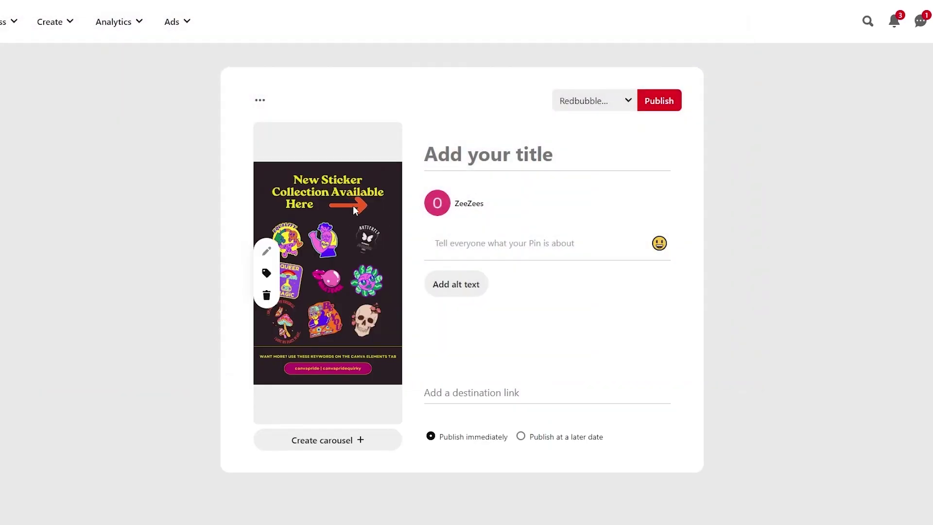
- Start tagging a product on the pin image, adding it by URL
{"action": "left_click", "coordinate": [267, 278]}
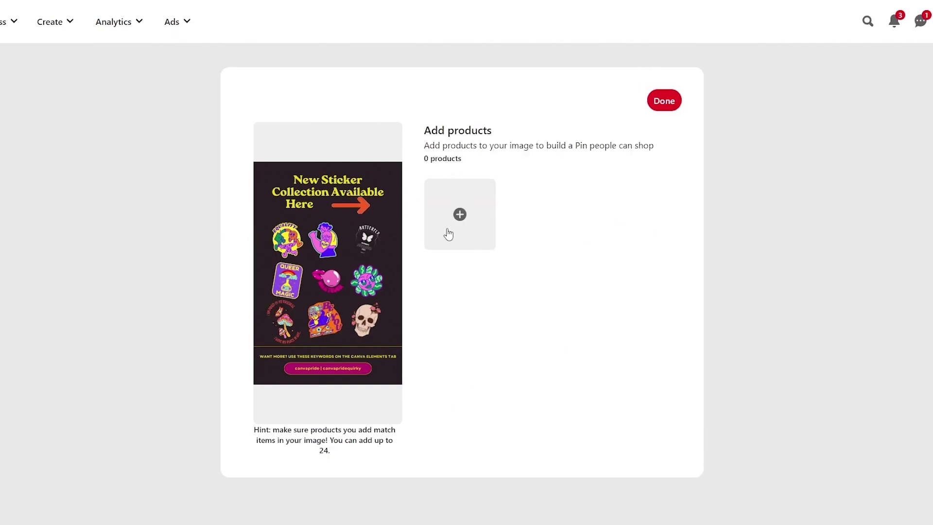
{"action": "left_click", "coordinate": [461, 221]}
{"action": "left_click", "coordinate": [391, 246]}
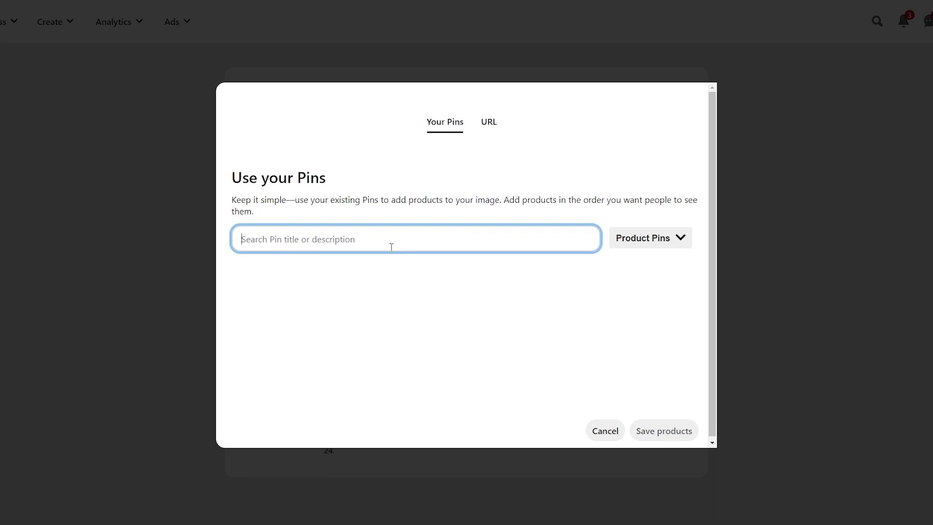
{"action": "left_click", "coordinate": [496, 127]}
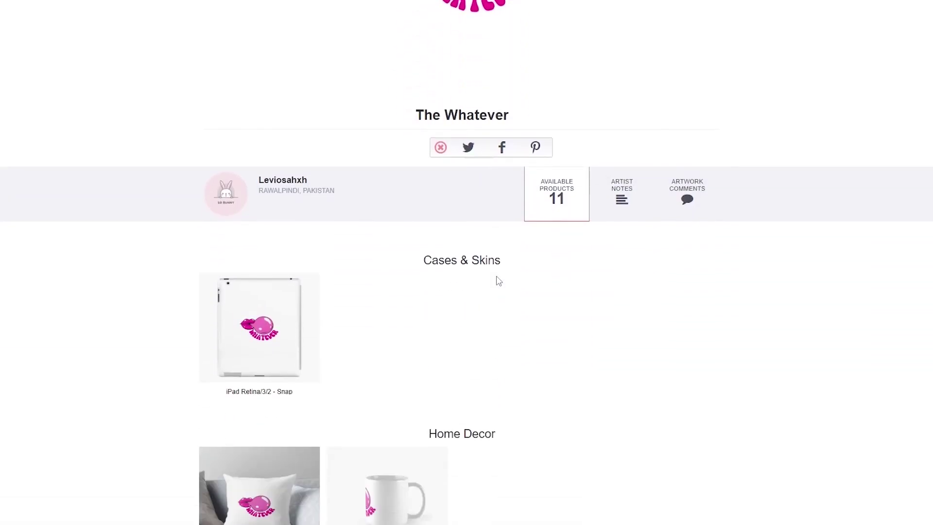
- Return to the Redbubble portfolio and view the I Love My Place in Life work
{"action": "scroll", "coordinate": [486, 280], "scroll_direction": "up", "scroll_amount": 4}
{"action": "key", "text": "alt+Left"}
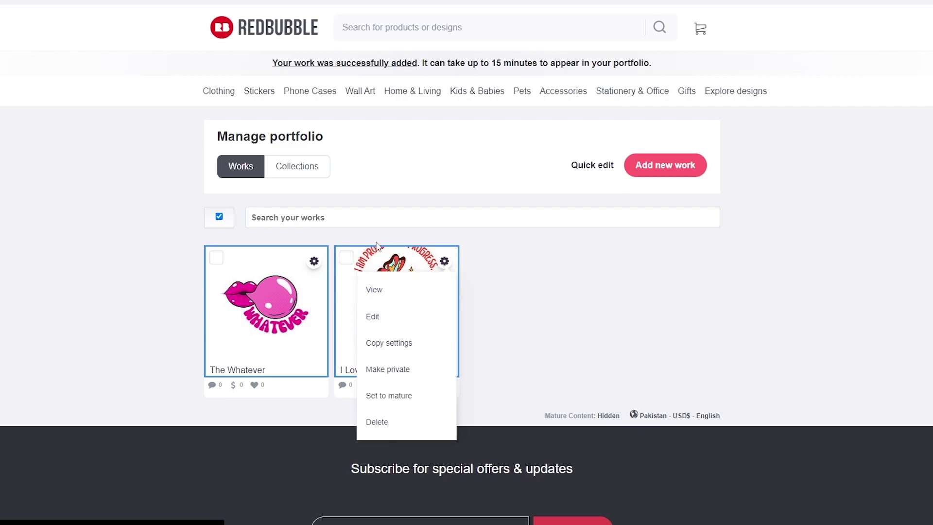
{"action": "left_click", "coordinate": [381, 293]}
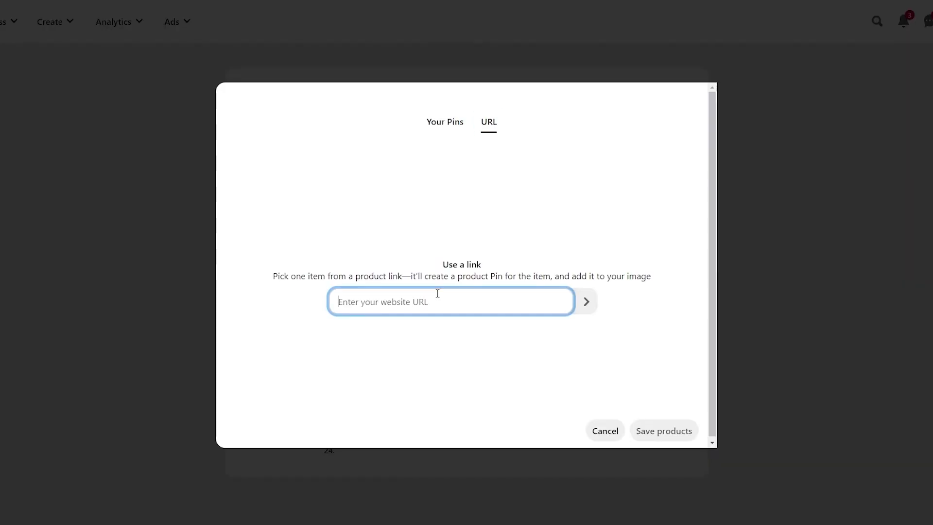
- Tag the product from the pasted Redbubble link, using the mushroom sticker image
{"action": "key", "text": "ctrl+v"}
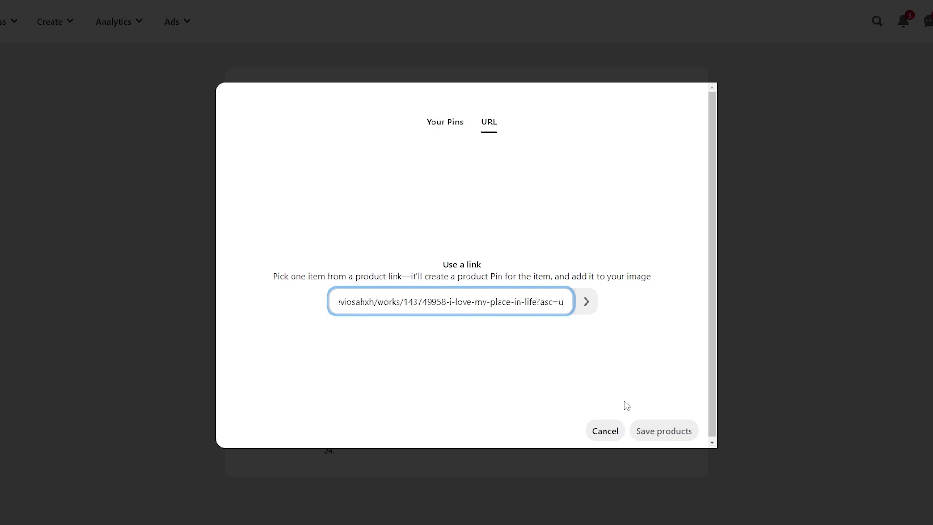
{"action": "key", "text": "Return"}
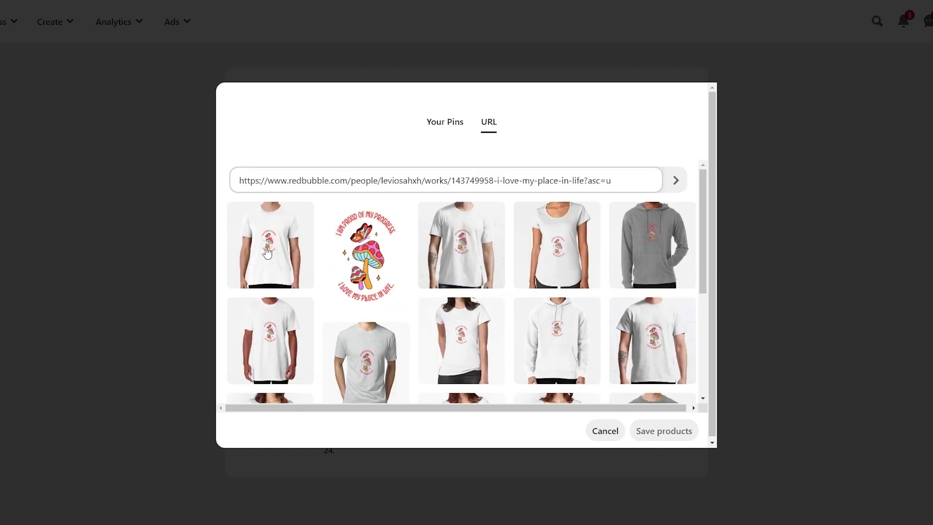
{"action": "scroll", "coordinate": [398, 311], "scroll_direction": "down", "scroll_amount": 5}
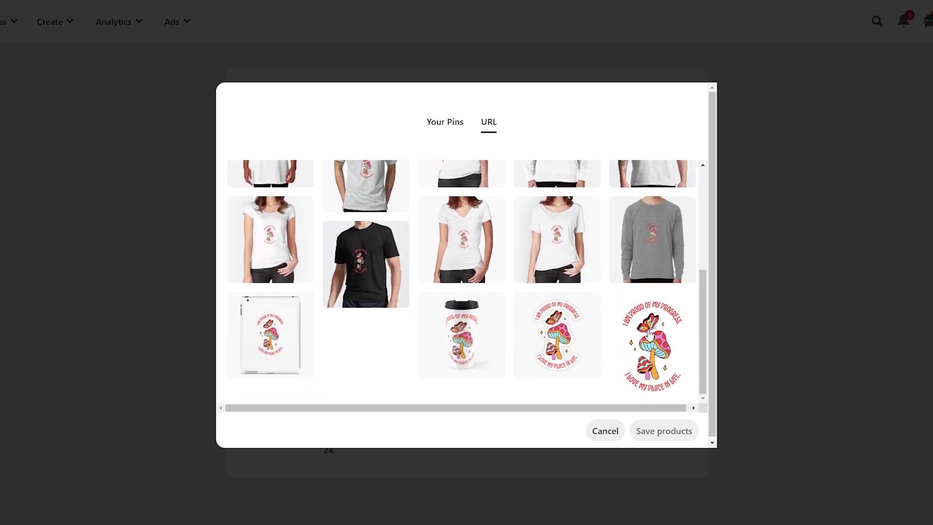
{"action": "scroll", "coordinate": [607, 335], "scroll_direction": "up", "scroll_amount": 5}
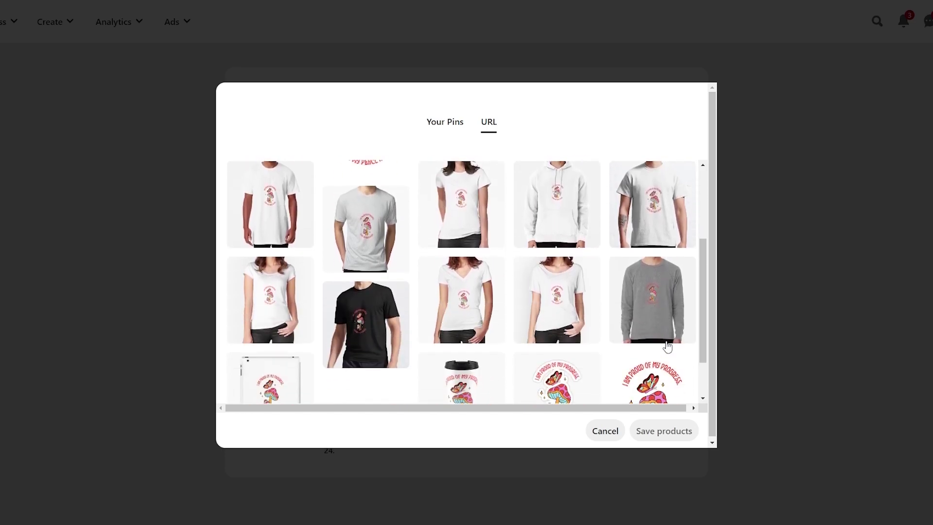
{"action": "left_click", "coordinate": [403, 262]}
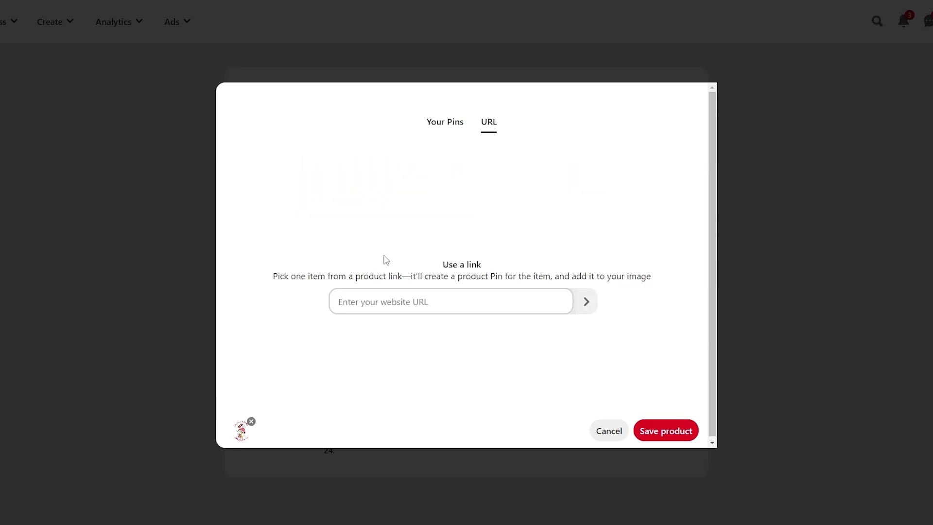
{"action": "left_click", "coordinate": [667, 429]}
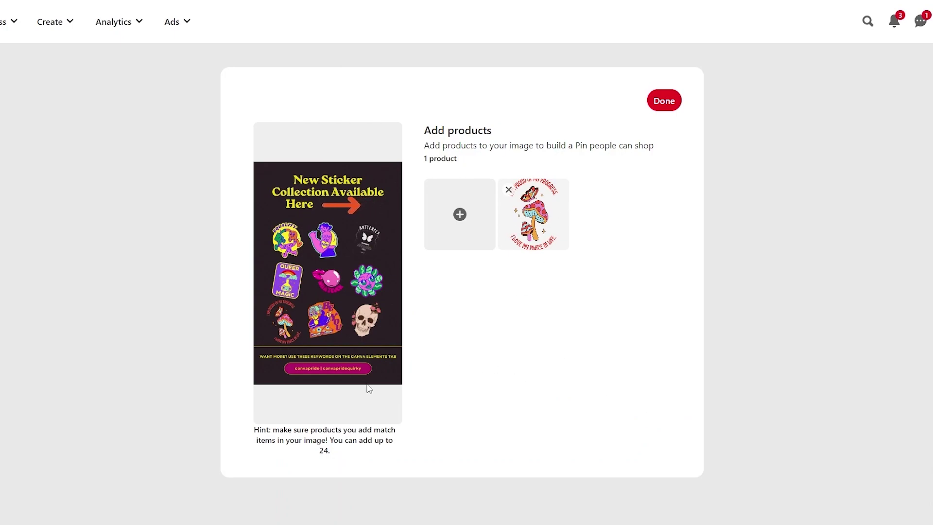
{"action": "left_click", "coordinate": [650, 101]}
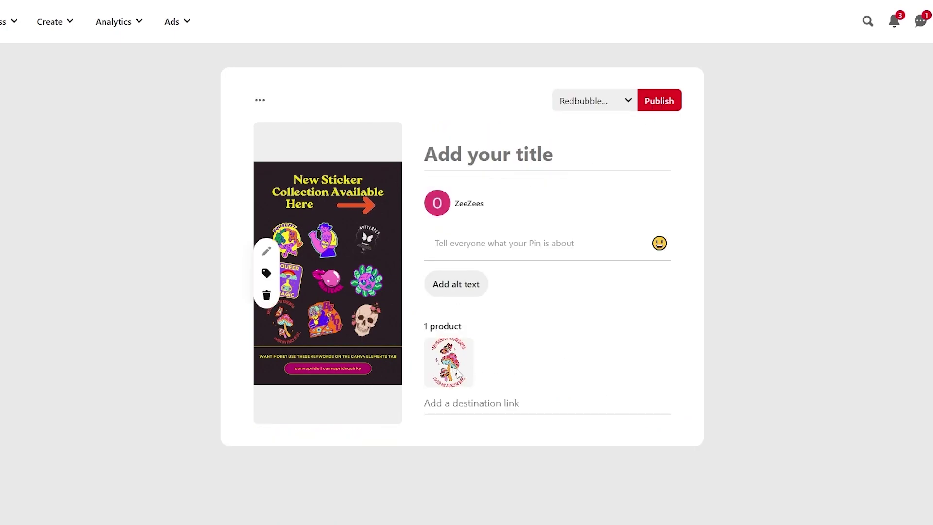
- Title the pin 'New Collection Availale', paste the Redbubble destination link and publish
{"action": "left_click", "coordinate": [450, 161]}
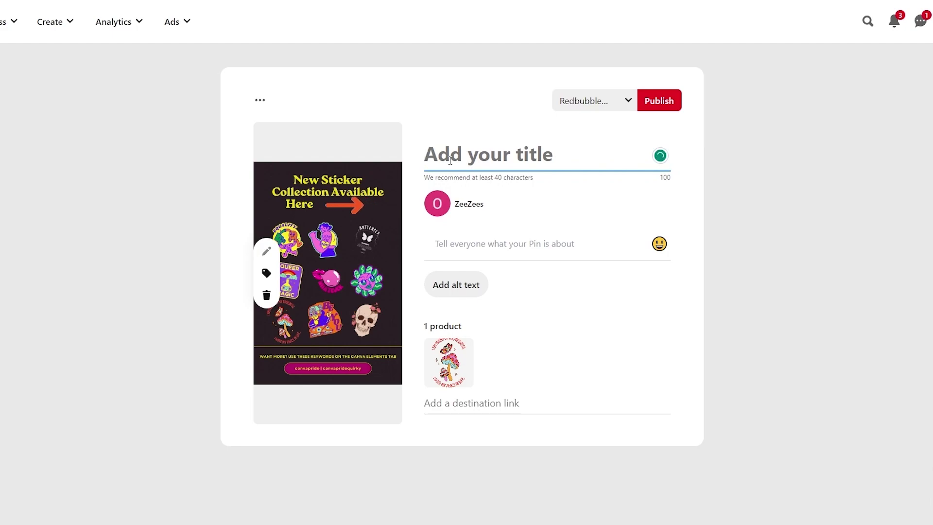
{"action": "type", "text": "New"}
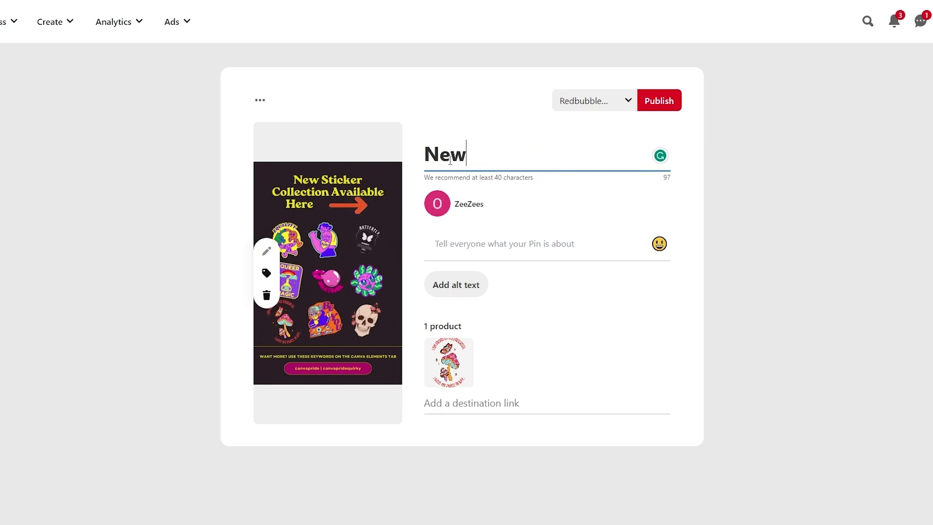
{"action": "type", "text": " Collection Availale"}
{"action": "left_click", "coordinate": [558, 403]}
{"action": "key", "text": "ctrl+v"}
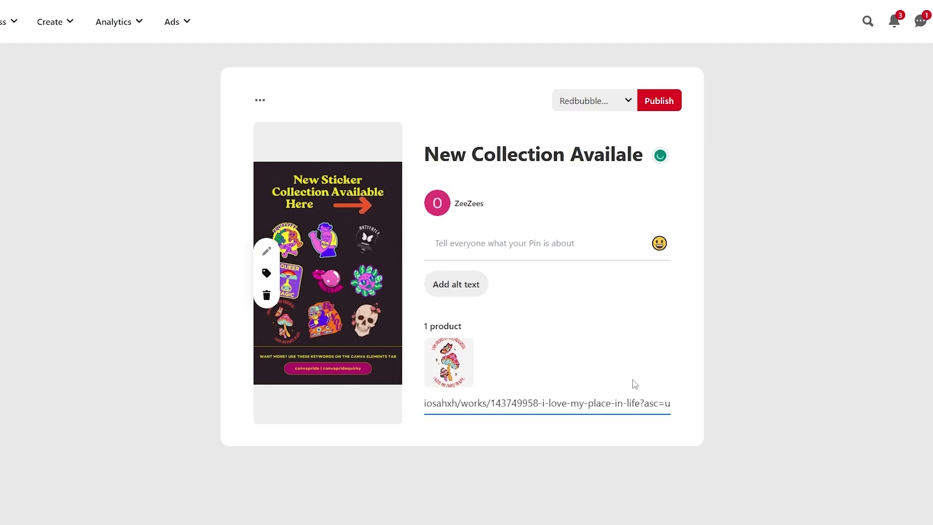
{"action": "left_click", "coordinate": [662, 103]}
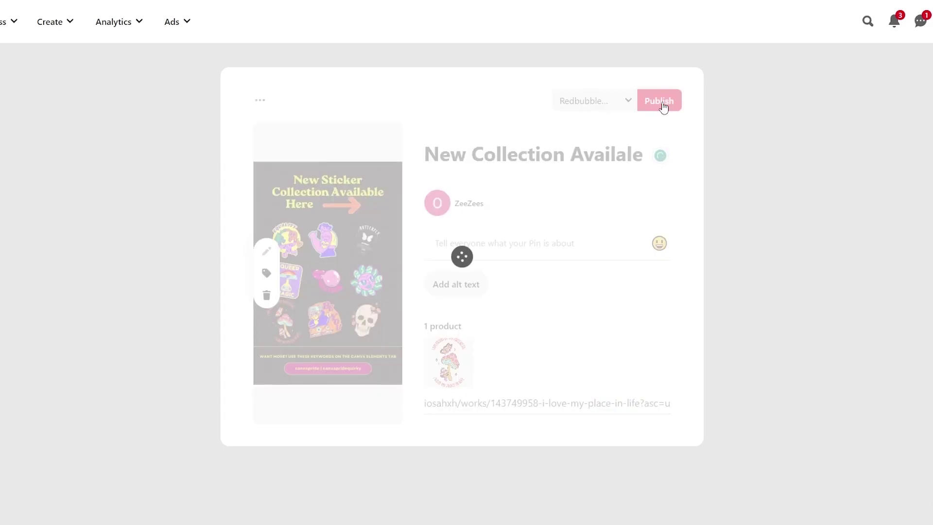